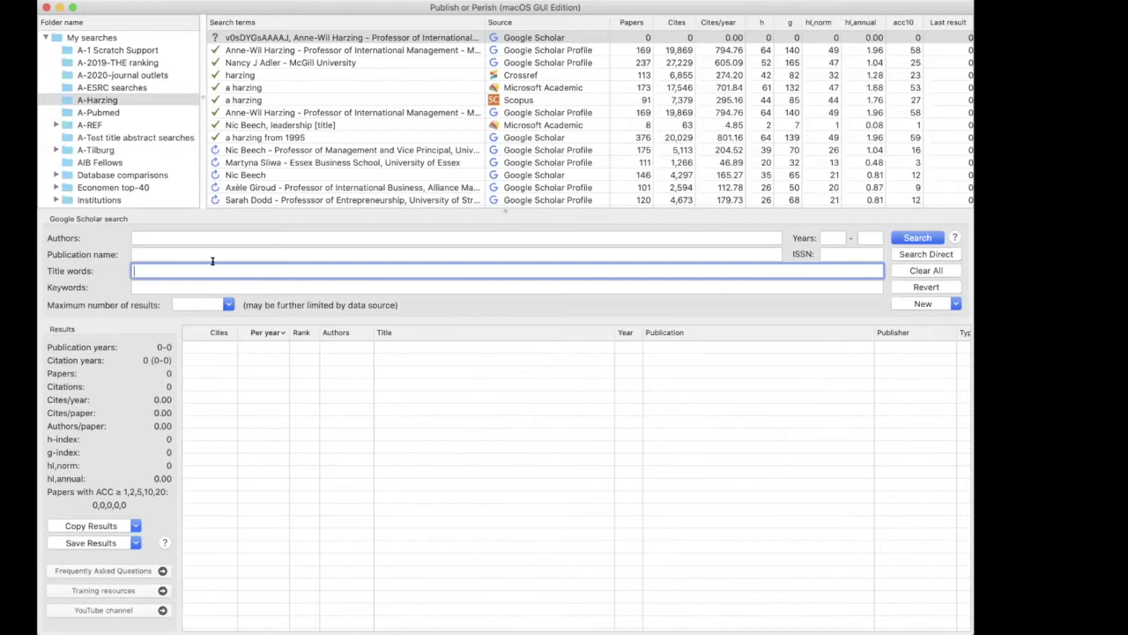
Search Google Scholar for titles containing 'work place bullying', giving 36 papers and 365 citations
type("work place bullying")
left_click(916, 252)
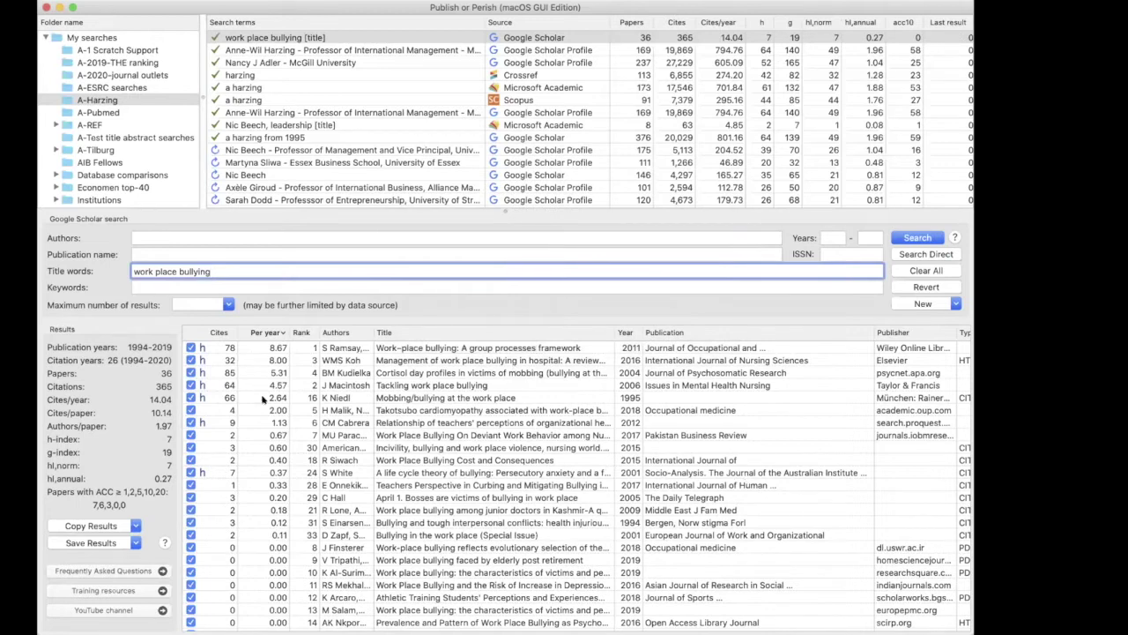
Sort the work place bullying results by year, oldest first
left_click(624, 332)
left_click(627, 332)
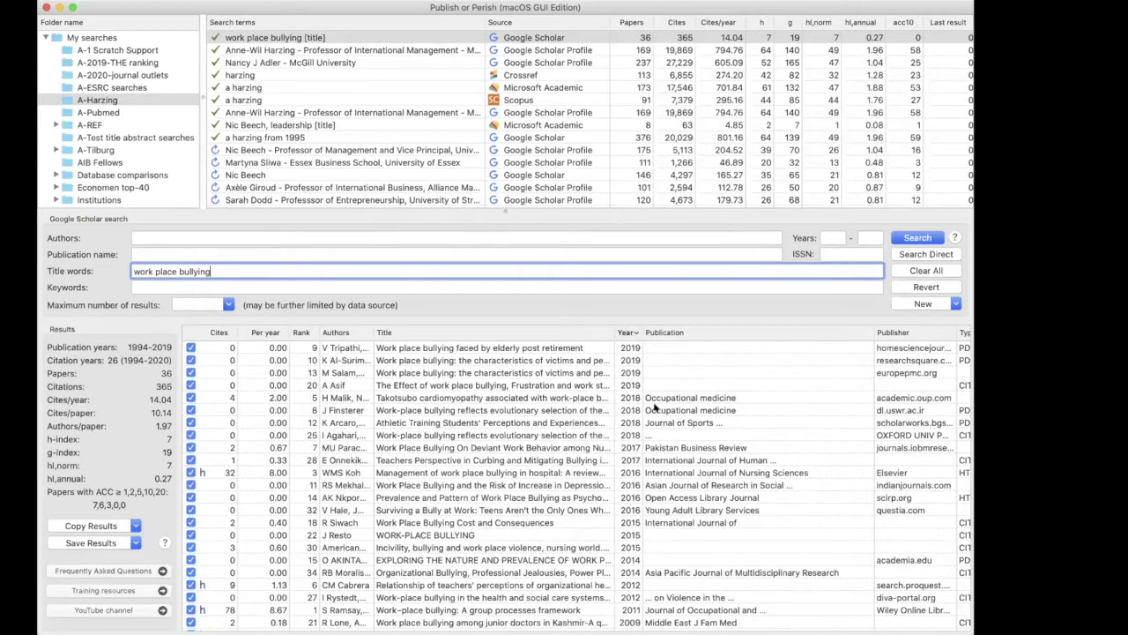
scroll(490, 363, "up", 2)
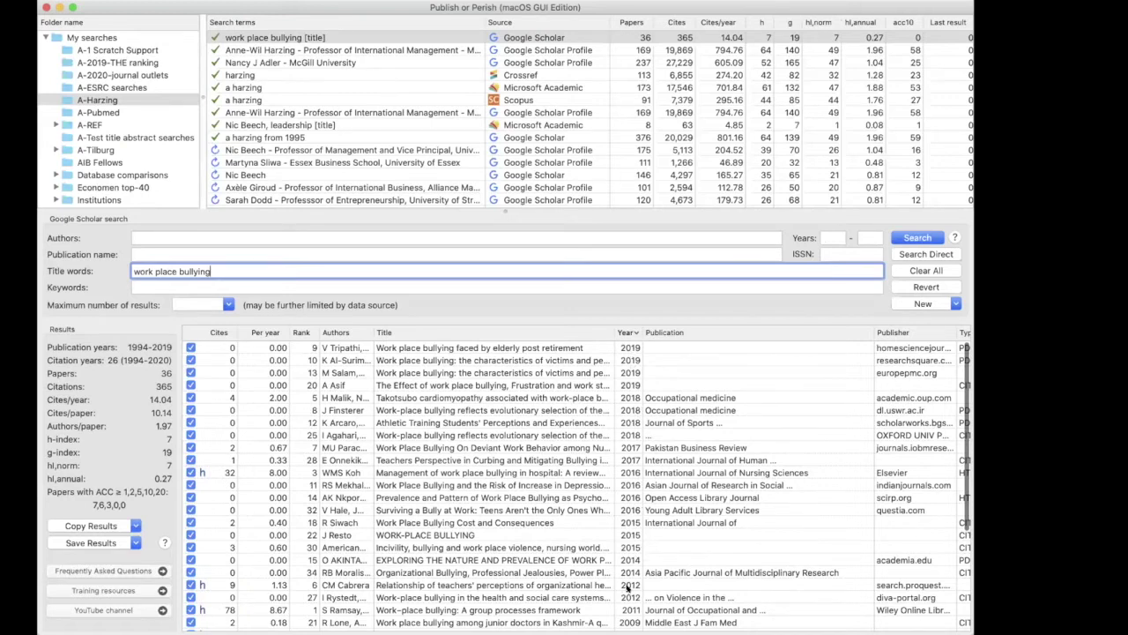
left_click(637, 332)
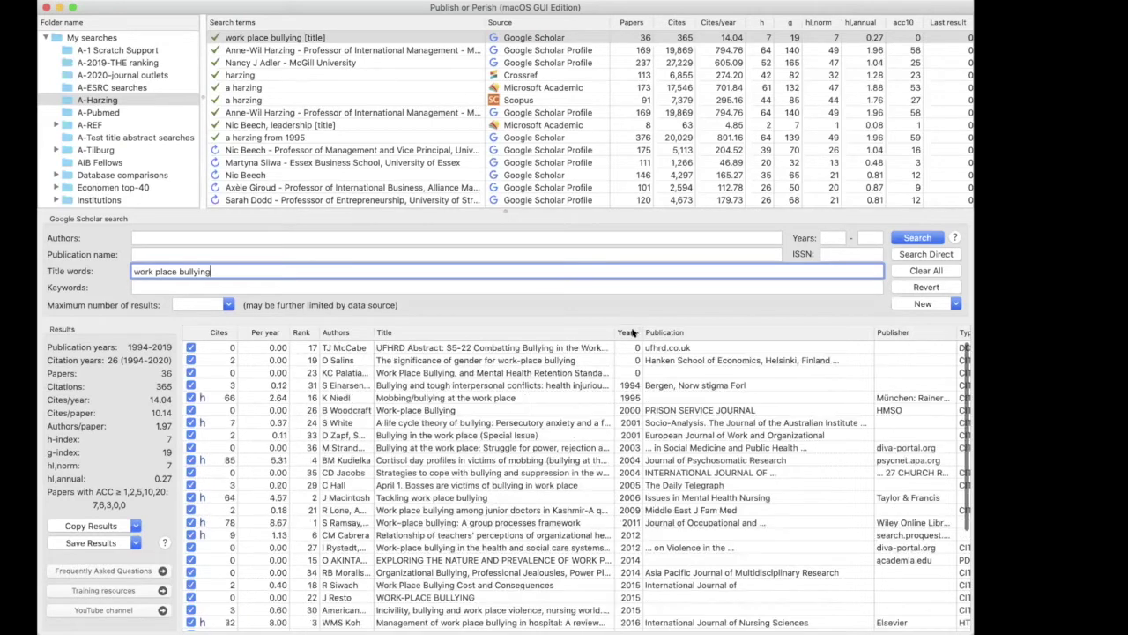
left_click(649, 385)
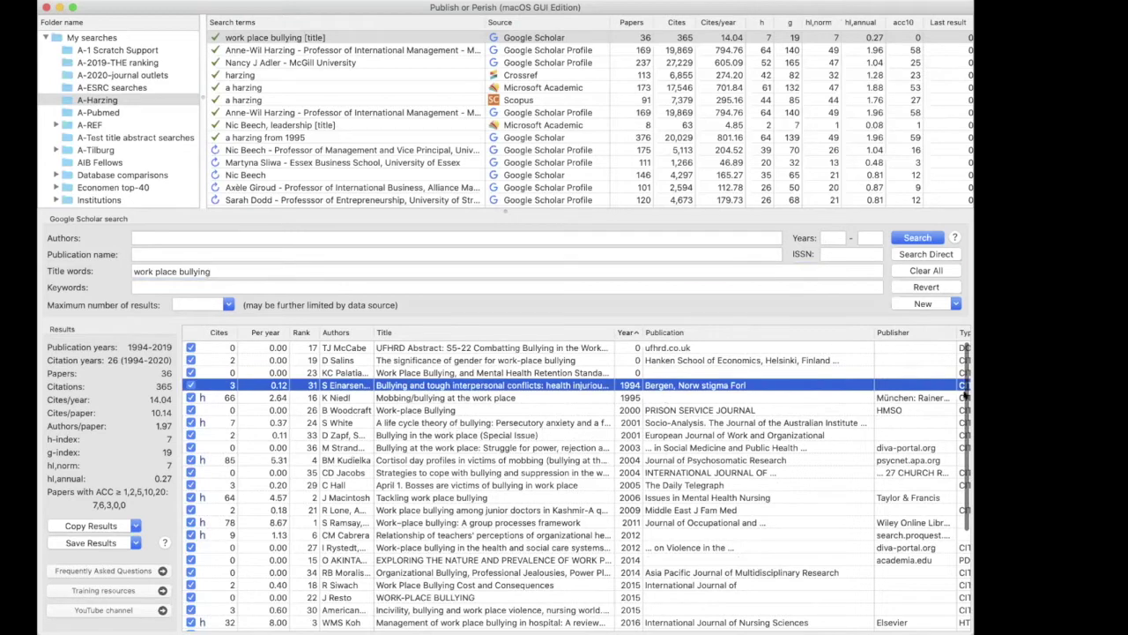
Resize the window and widen the Publisher column so full publisher names show
left_click_drag(969, 385, 1033, 377)
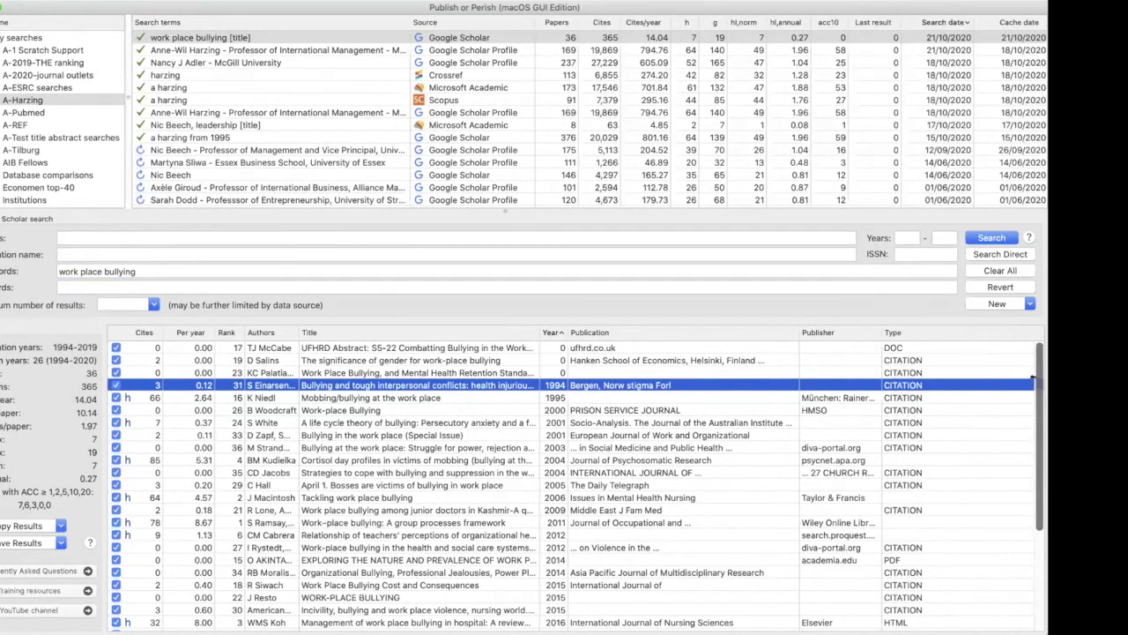
left_click_drag(963, 382, 925, 384)
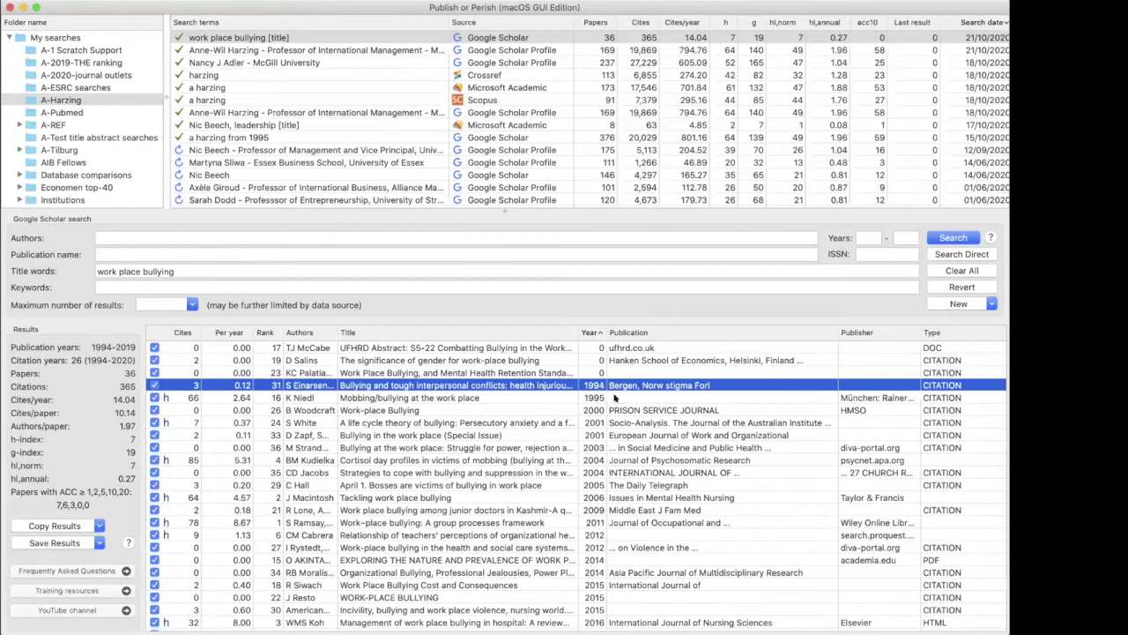
left_click(405, 398)
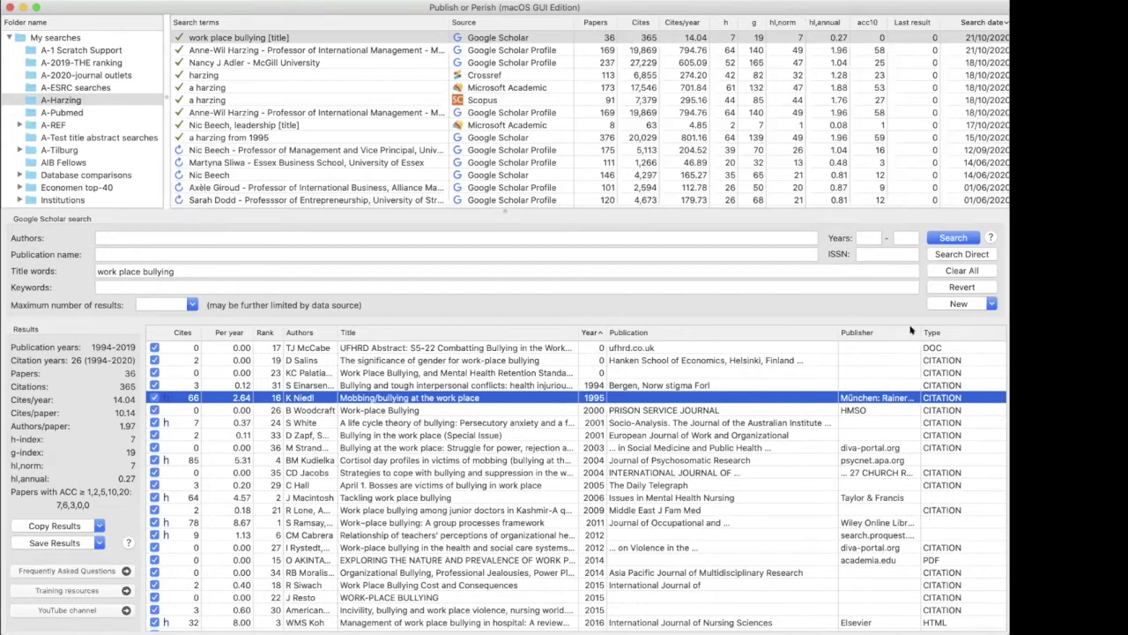
left_click_drag(915, 328, 947, 328)
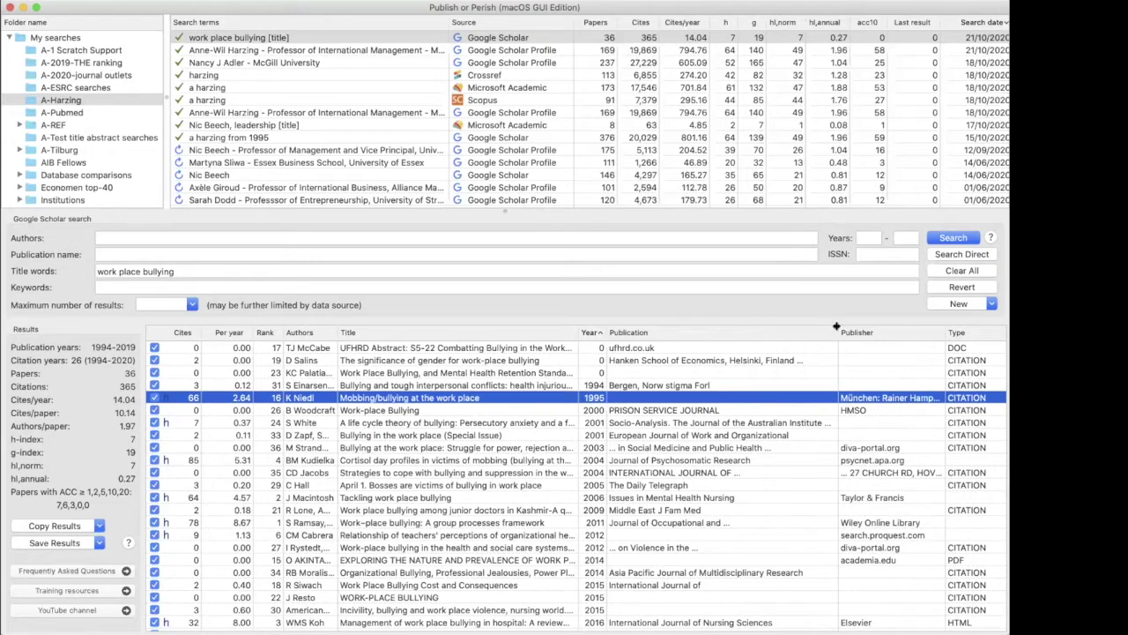
left_click_drag(834, 327, 807, 326)
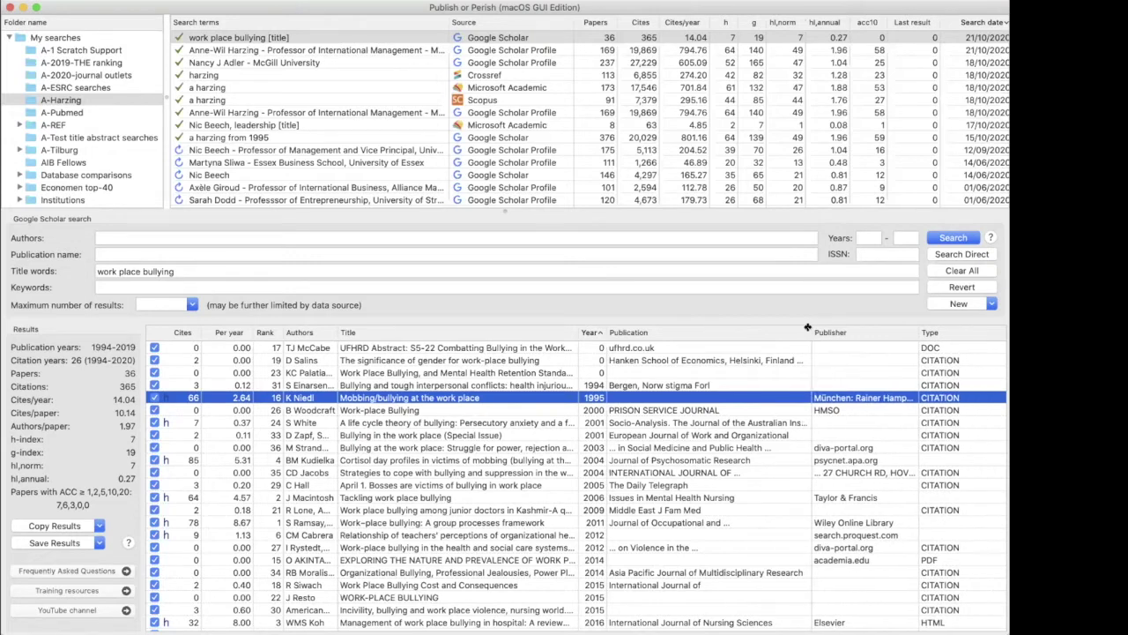
Sort results by publication name, review top-cited papers, and widen the Title column
left_click(631, 333)
scroll(685, 404, "down", 5)
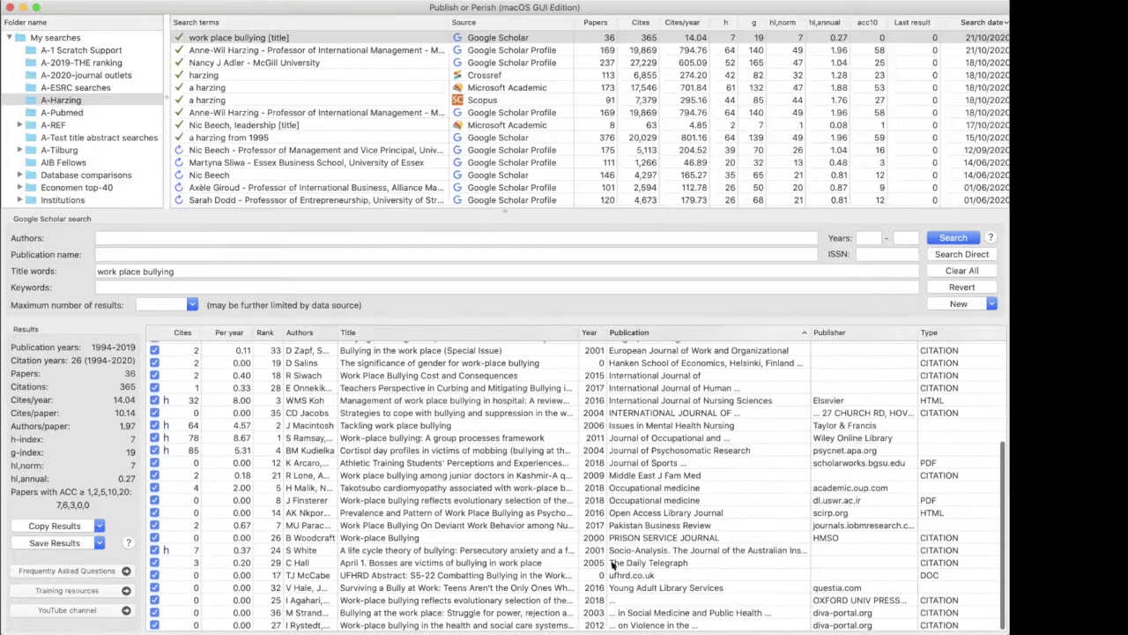
left_click(637, 444)
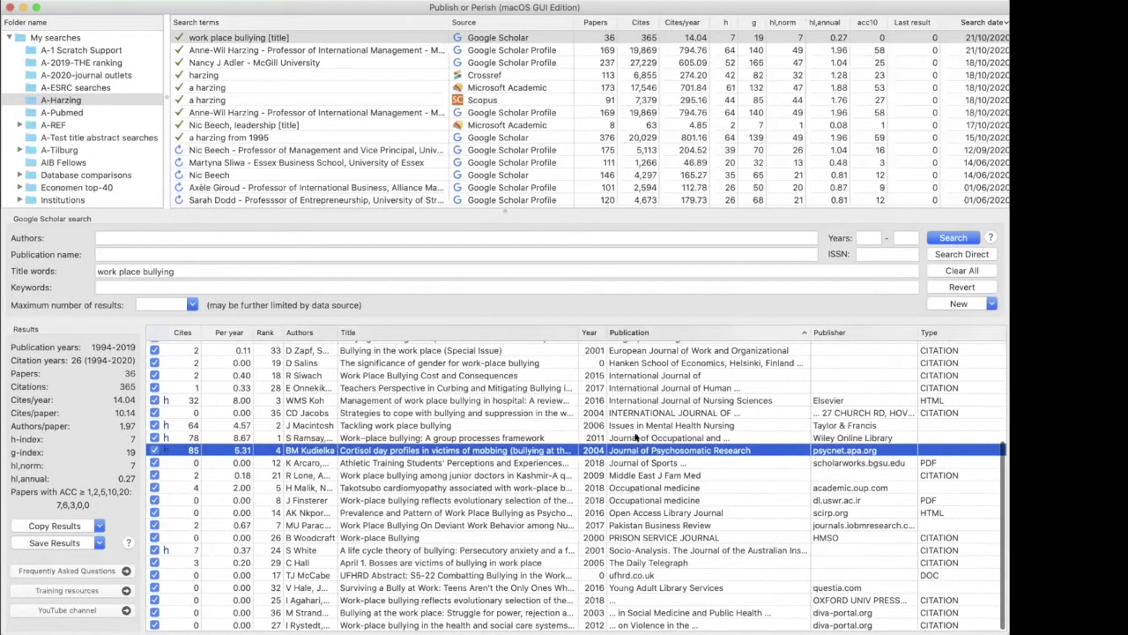
left_click(636, 438)
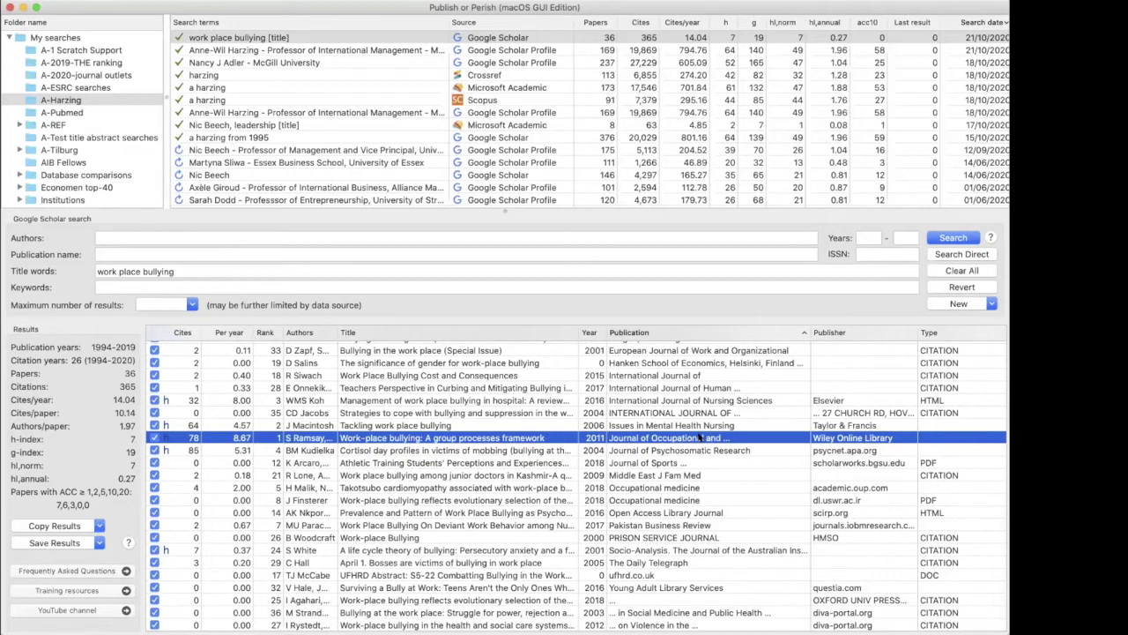
left_click(659, 487)
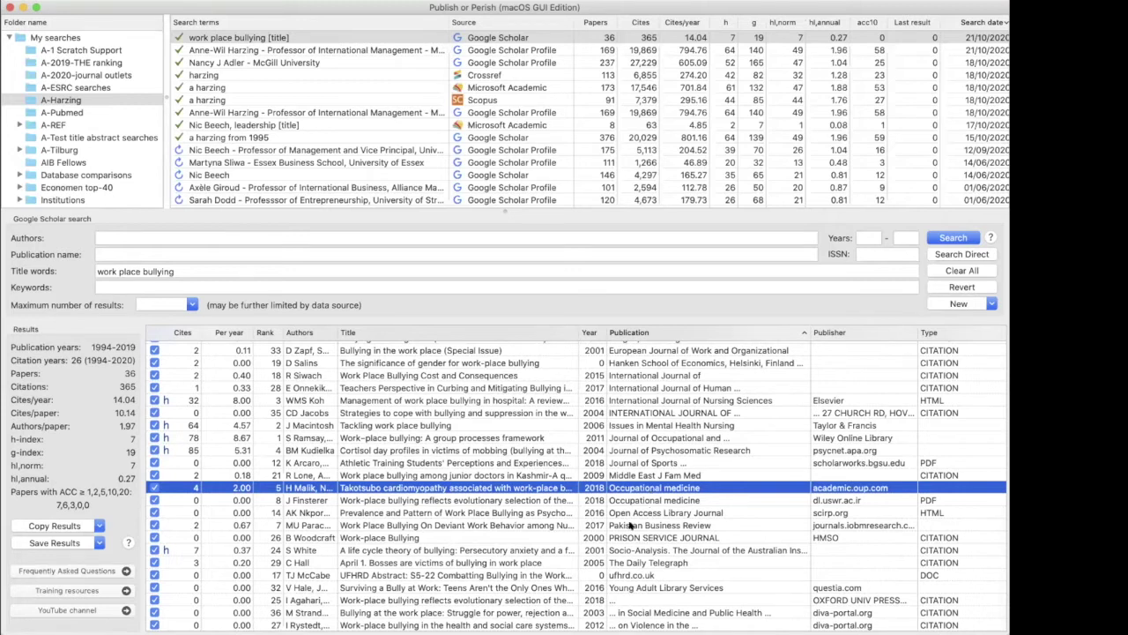
left_click(630, 525)
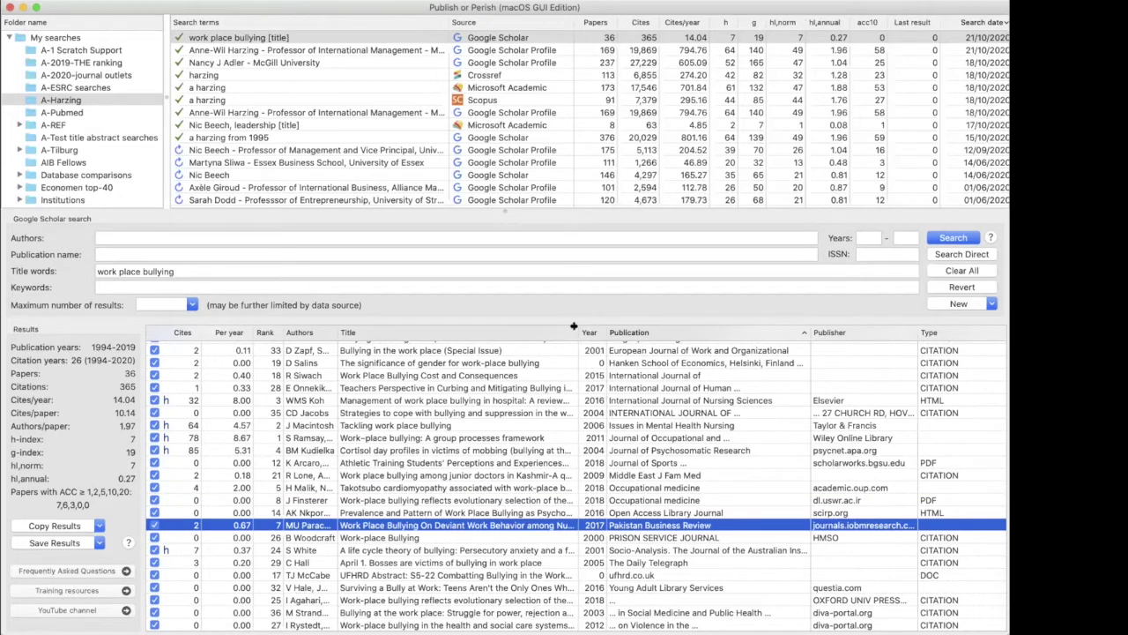
left_click_drag(583, 331, 688, 332)
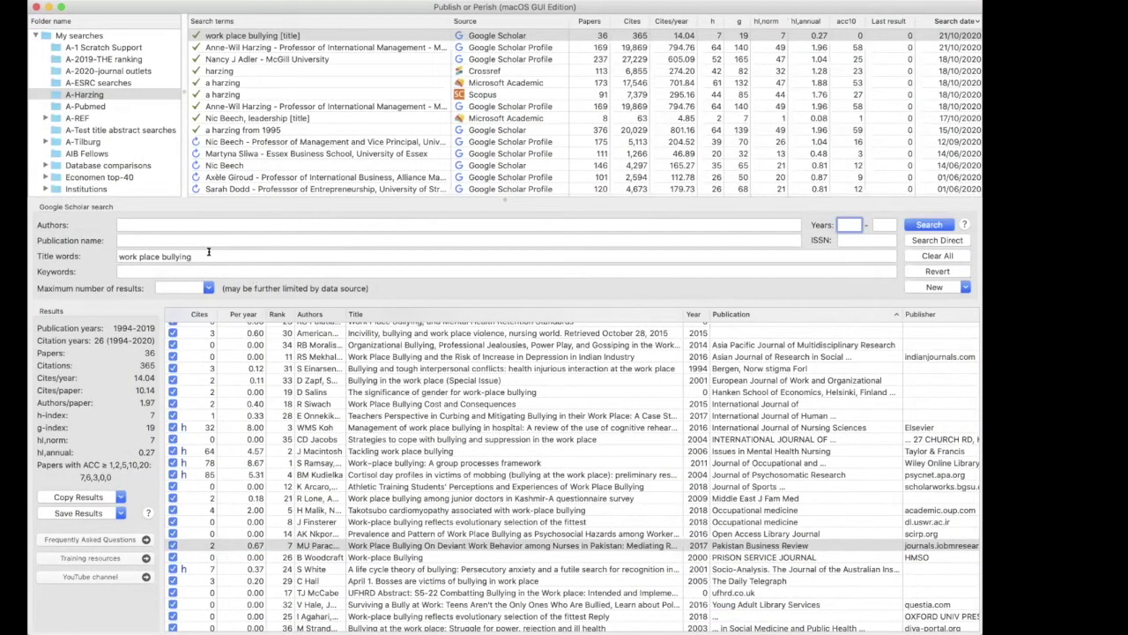
Move 'work place bullying' into Keywords, run the search, and cancel it at 40 papers
left_click_drag(210, 253, 51, 251)
key("super+c")
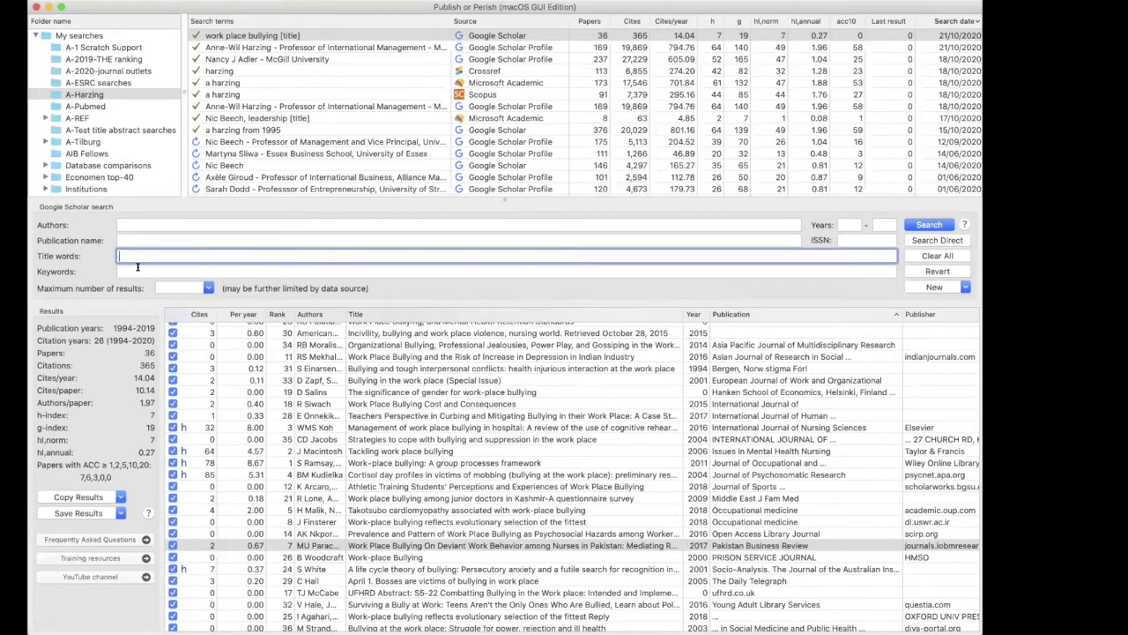
left_click(138, 271)
key("super+v")
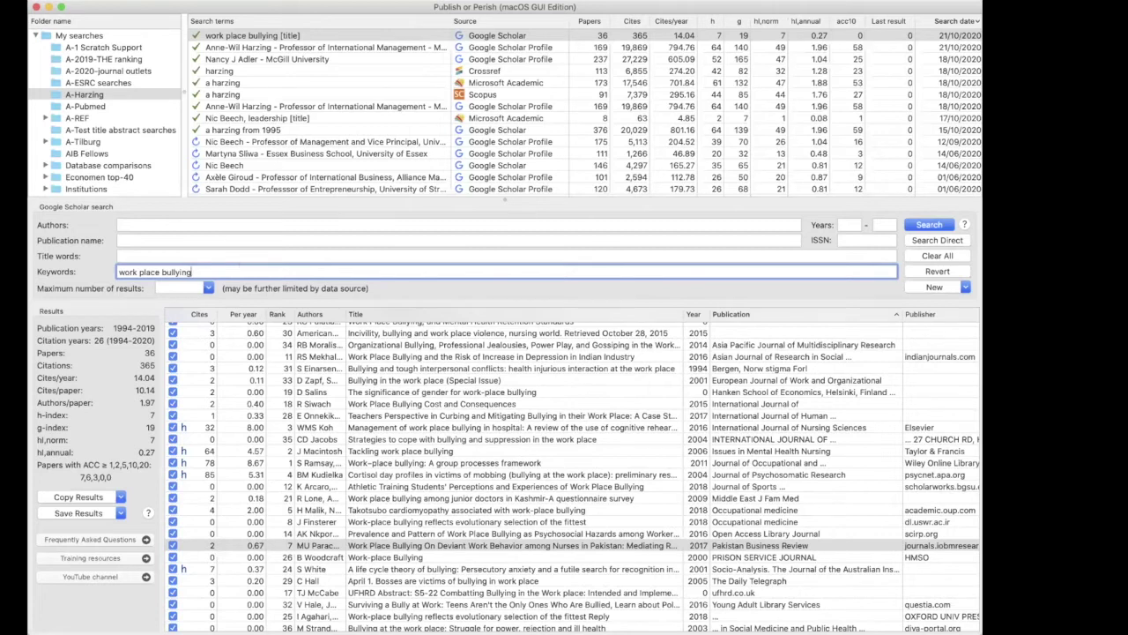
left_click(923, 226)
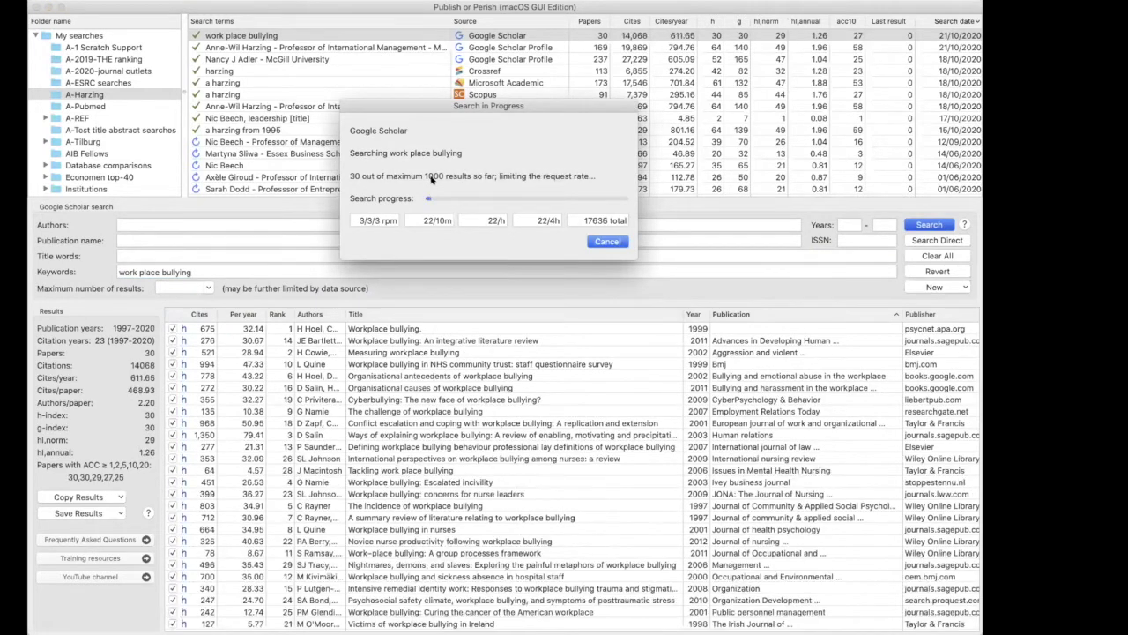
left_click(605, 241)
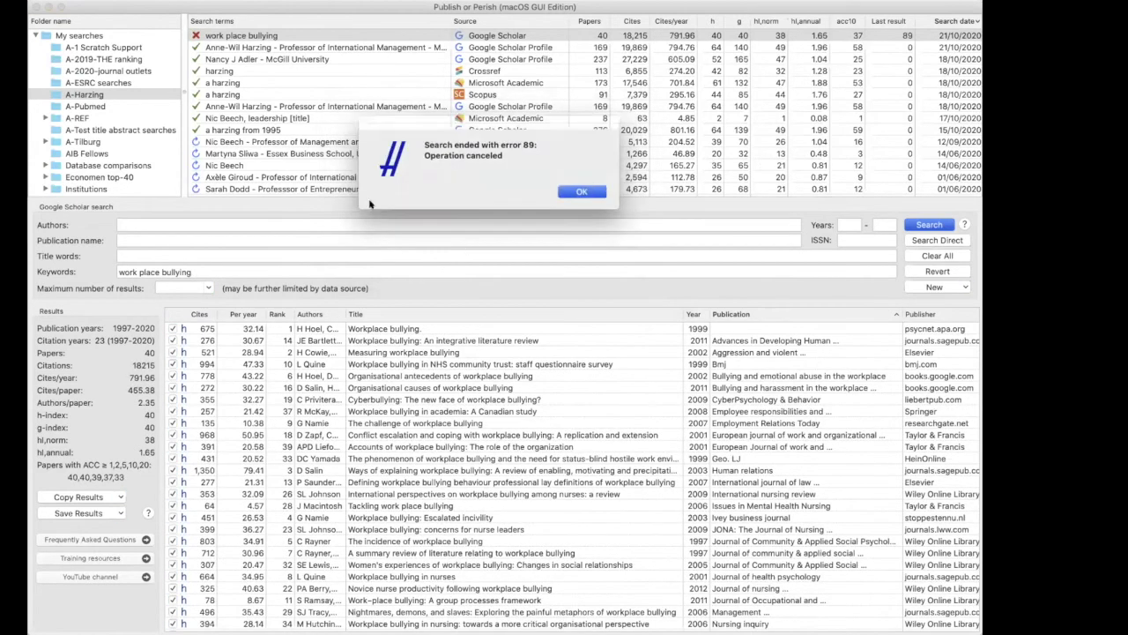
left_click(597, 191)
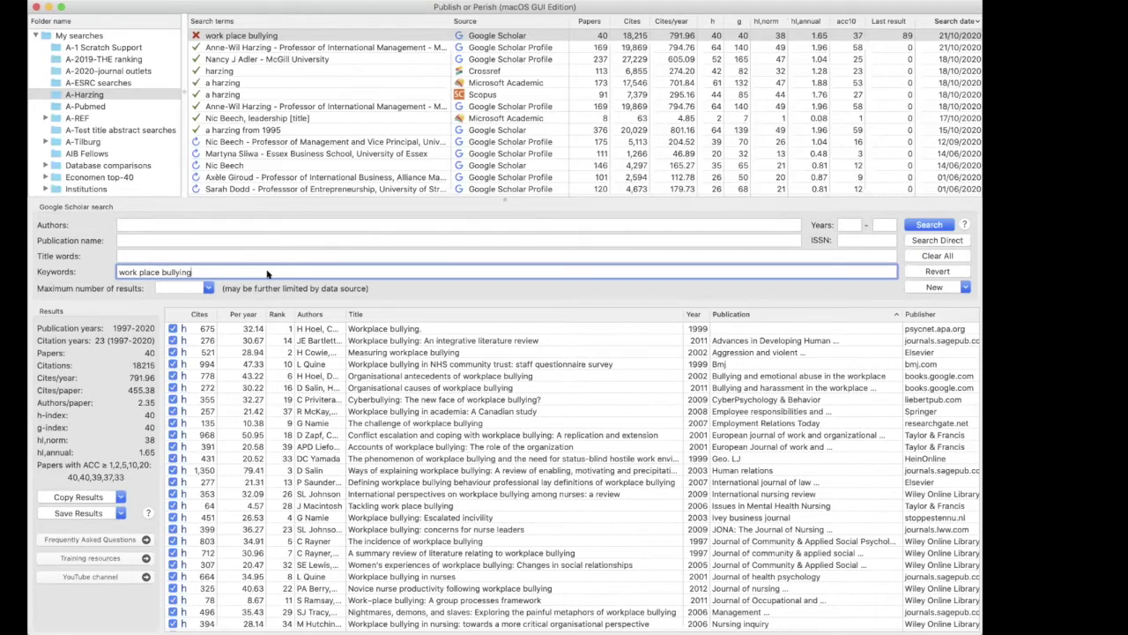
Quote the keywords as the exact phrase "work place bullying" and rerun the search
type("\"")
left_click(120, 272)
type("\"")
key("Return")
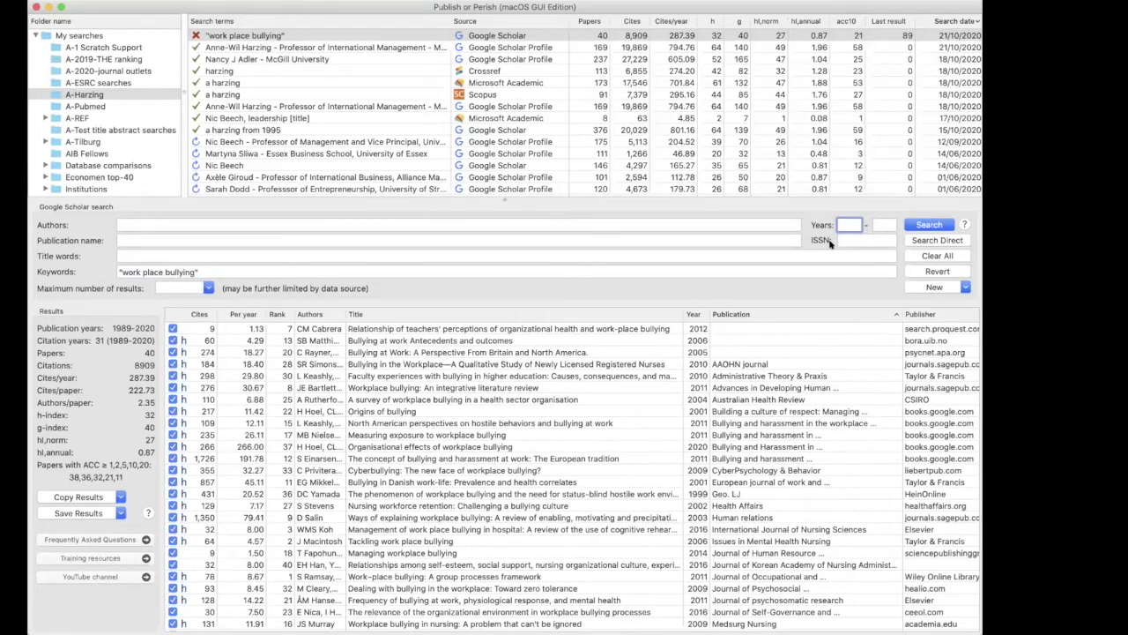
Limit the search to years from 2019 and rerun it, giving 343 citations
type("2019")
key("Return")
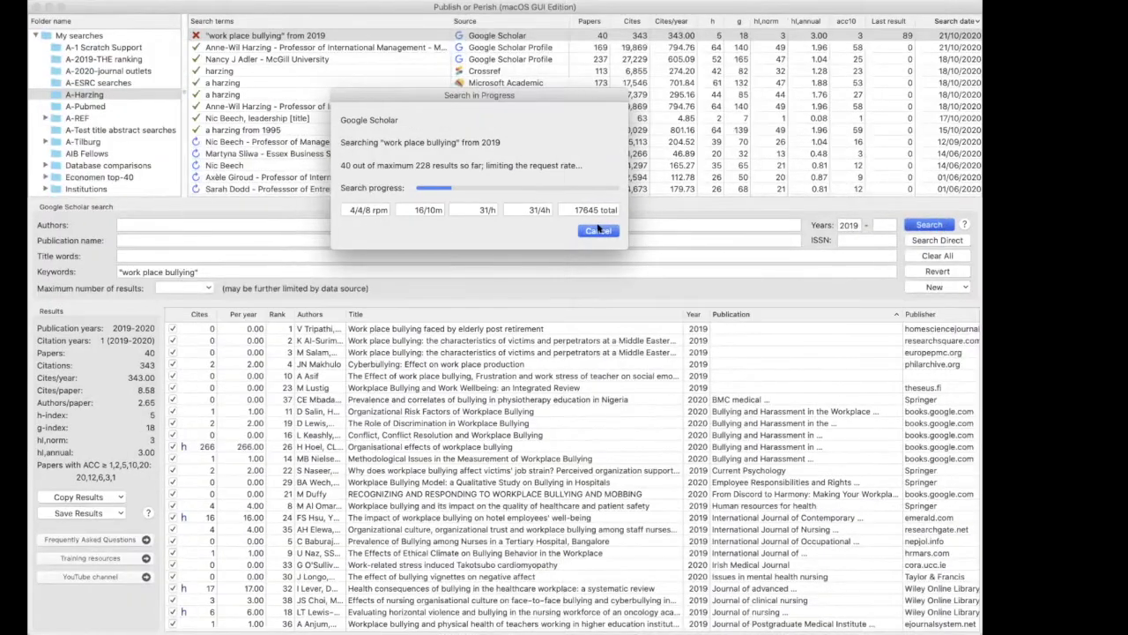
left_click(151, 240)
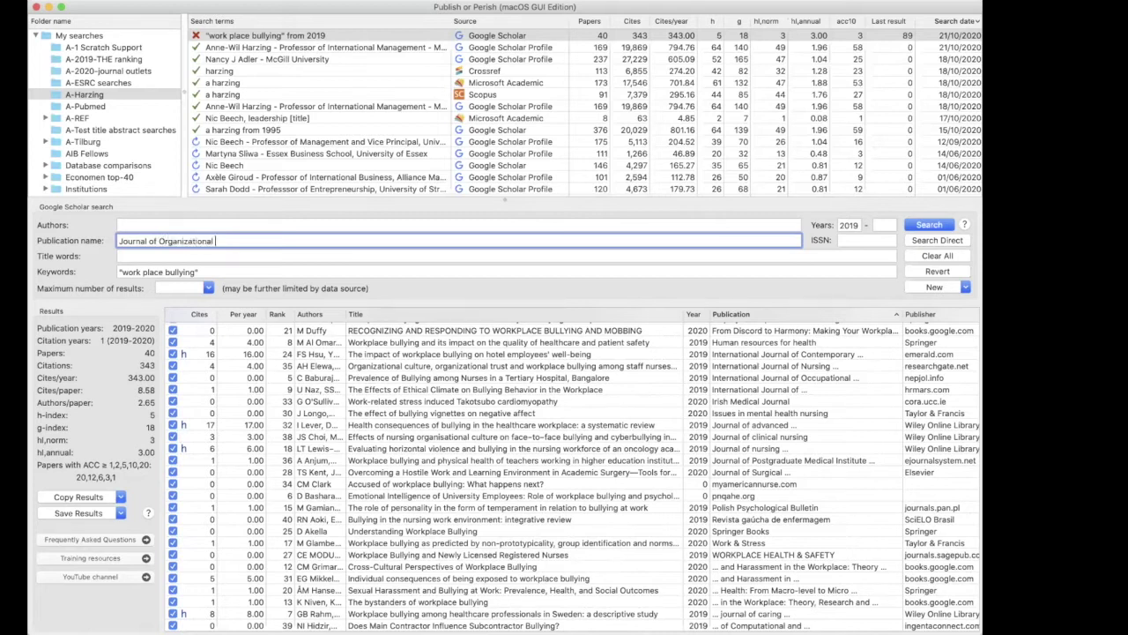
Enter 'Journal of Organizational Behavior' as the publication name and select the old keywords for replacement
type("Behavior")
left_click(148, 271)
left_click_drag(119, 271, 168, 264)
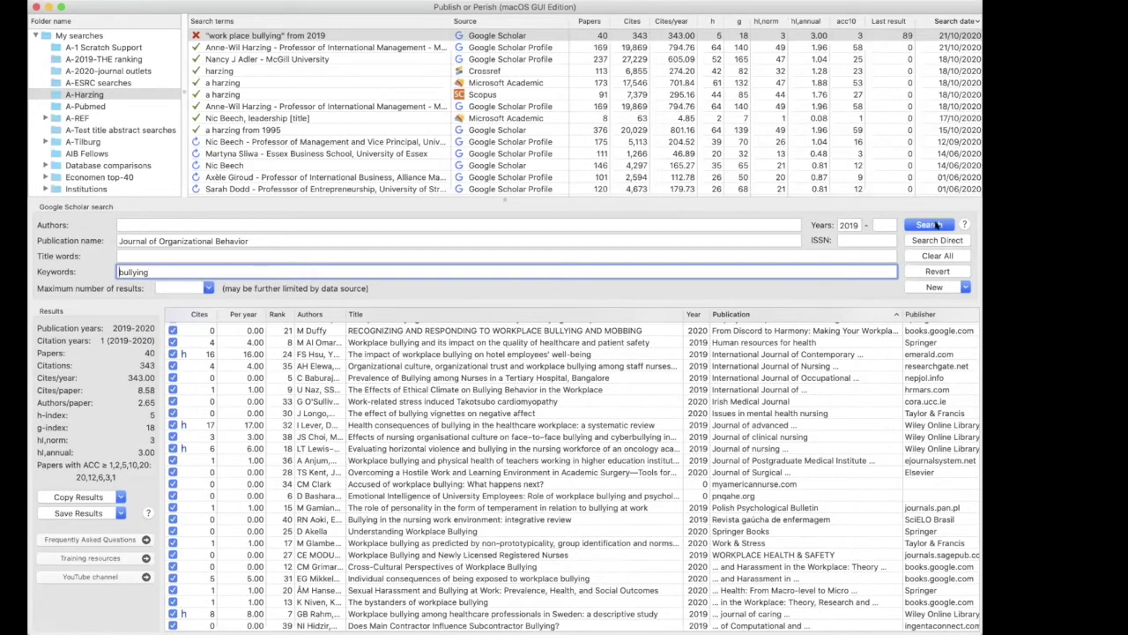
Run the bullying search in Journal of Organizational Behavior and widen the Title column to read results
key("Return")
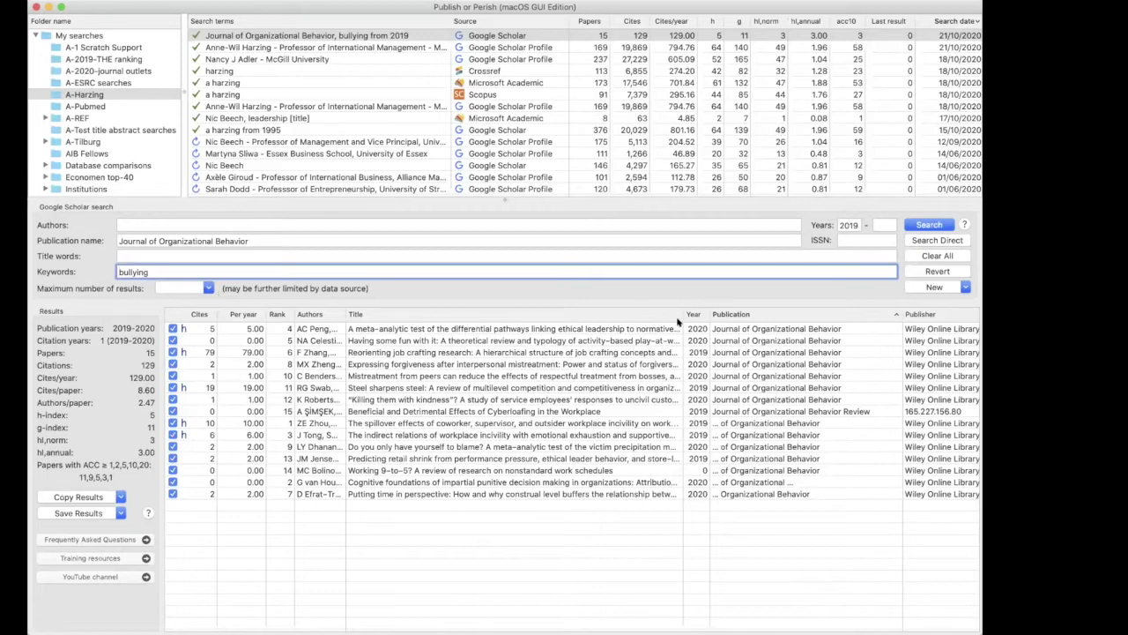
left_click_drag(679, 309, 752, 316)
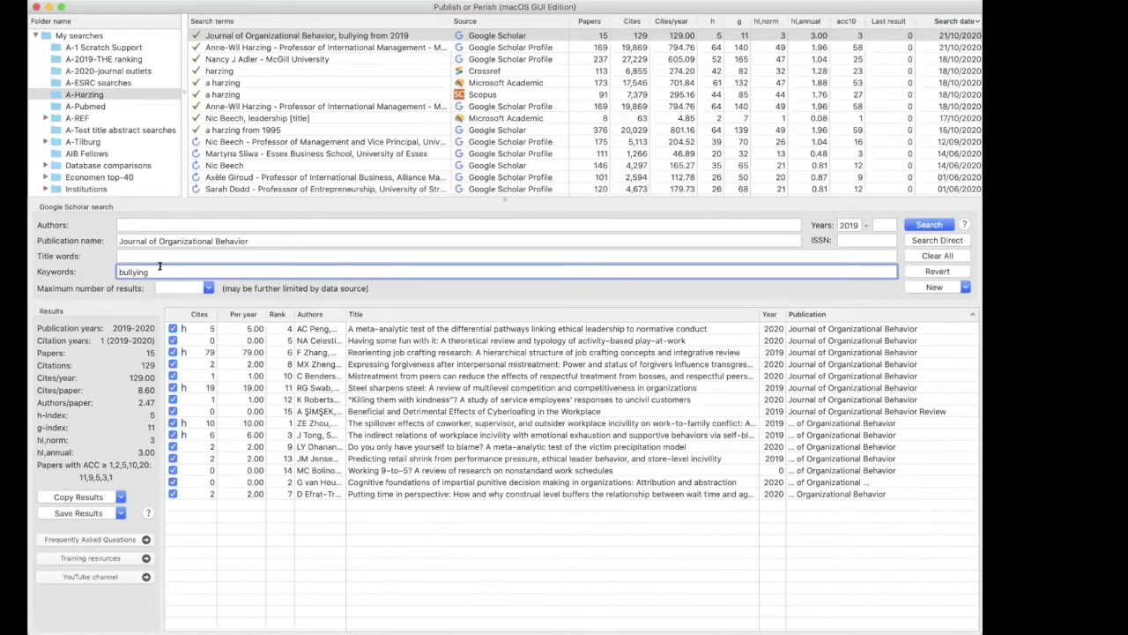
left_click_drag(160, 267, 84, 268)
left_click(445, 330)
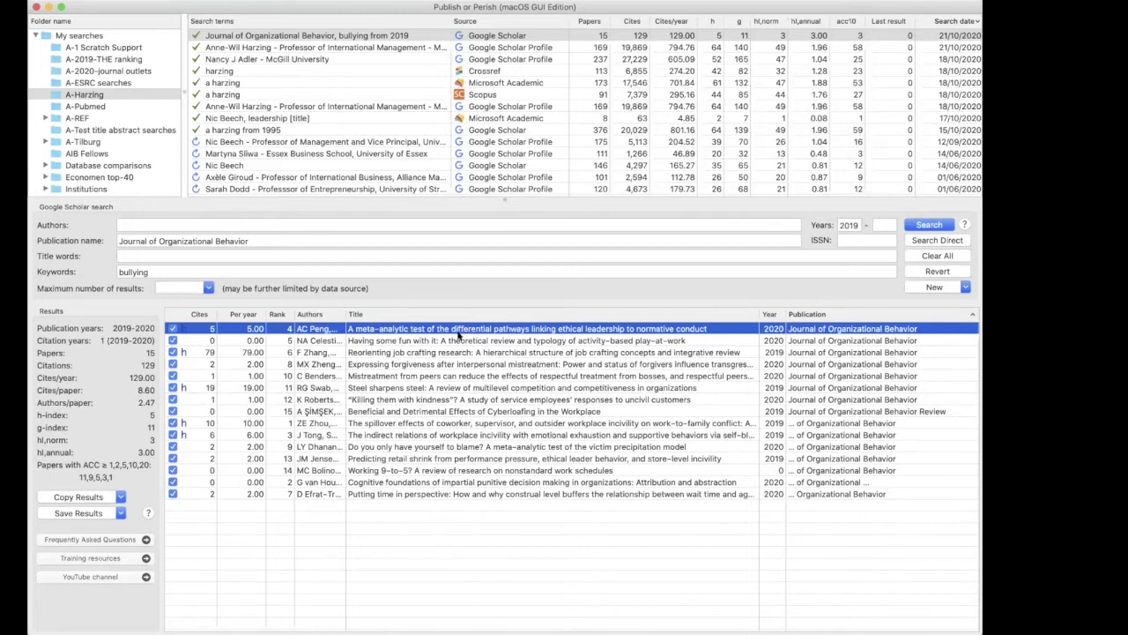
Widen the Title column further and read titles like 'Having some fun with it' and 'Killing them with kindness'
left_click(447, 336)
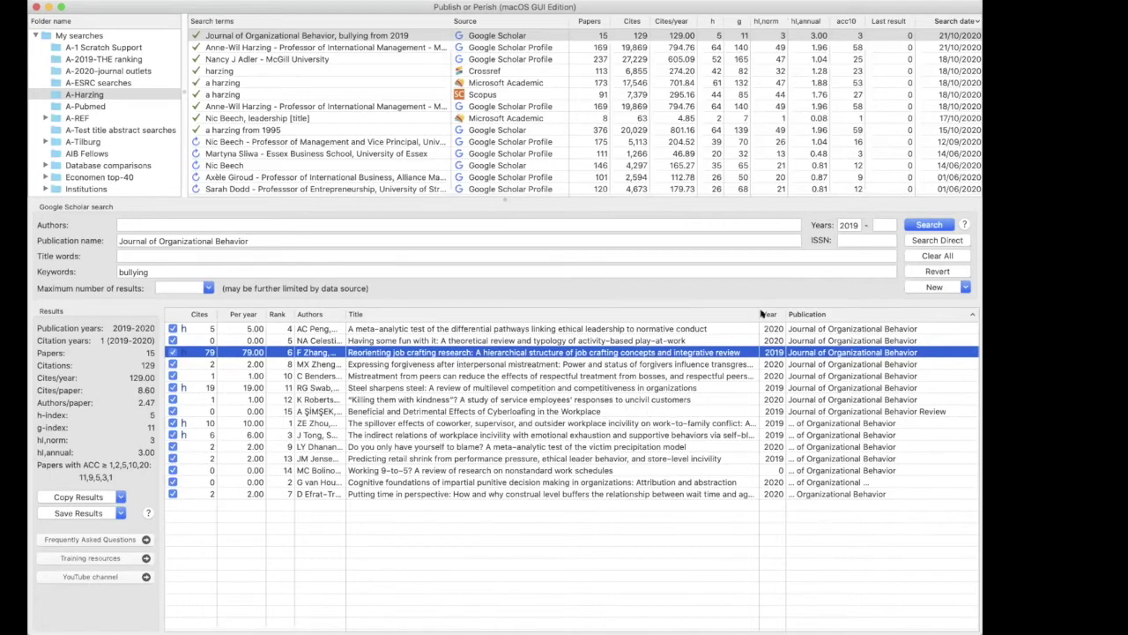
left_click_drag(752, 314, 845, 314)
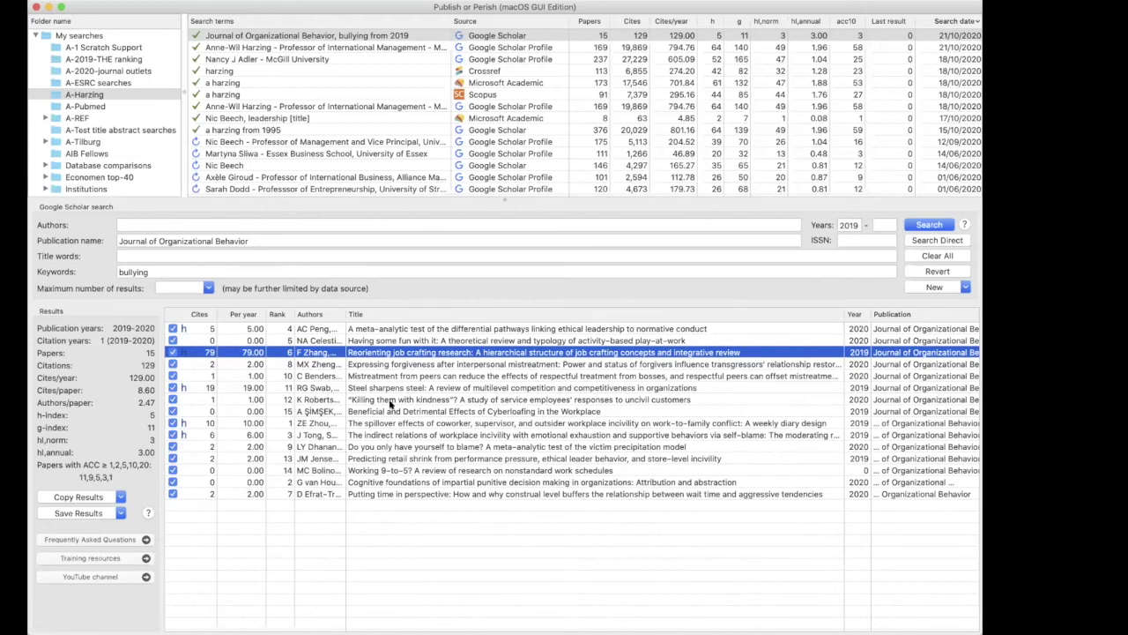
left_click(421, 399)
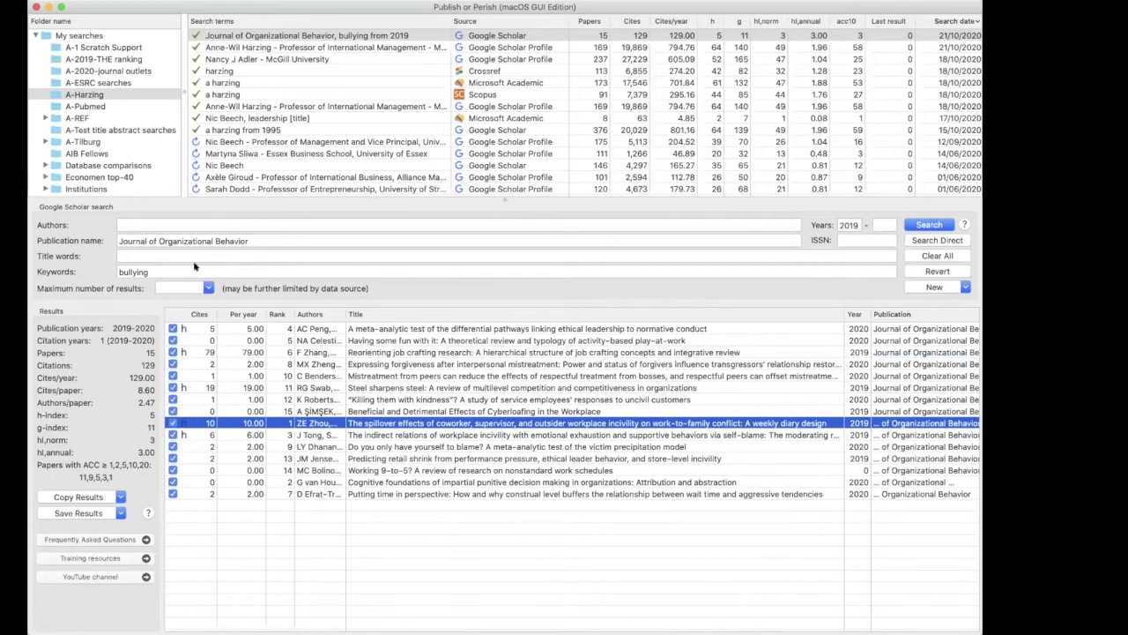
Search title words 'bullying Incivility' in the journal, which returns error 514: no matching data
left_click_drag(181, 271, 35, 268)
key("BackSpace")
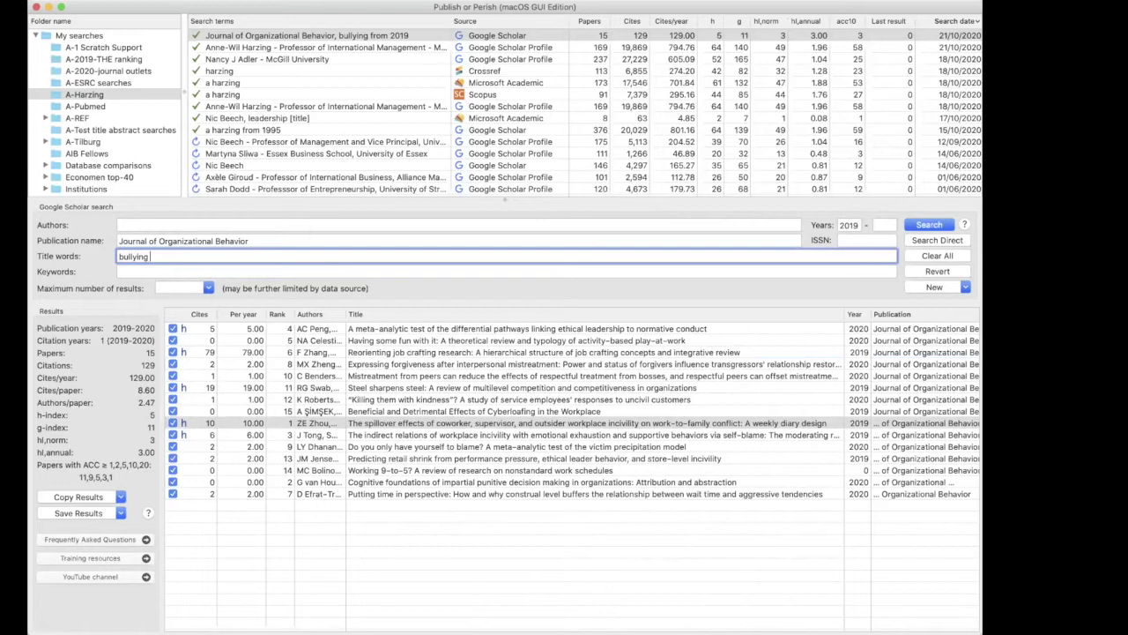
type("OR Incivility")
left_click_drag(149, 255, 164, 255)
key("BackSpace")
key("Return")
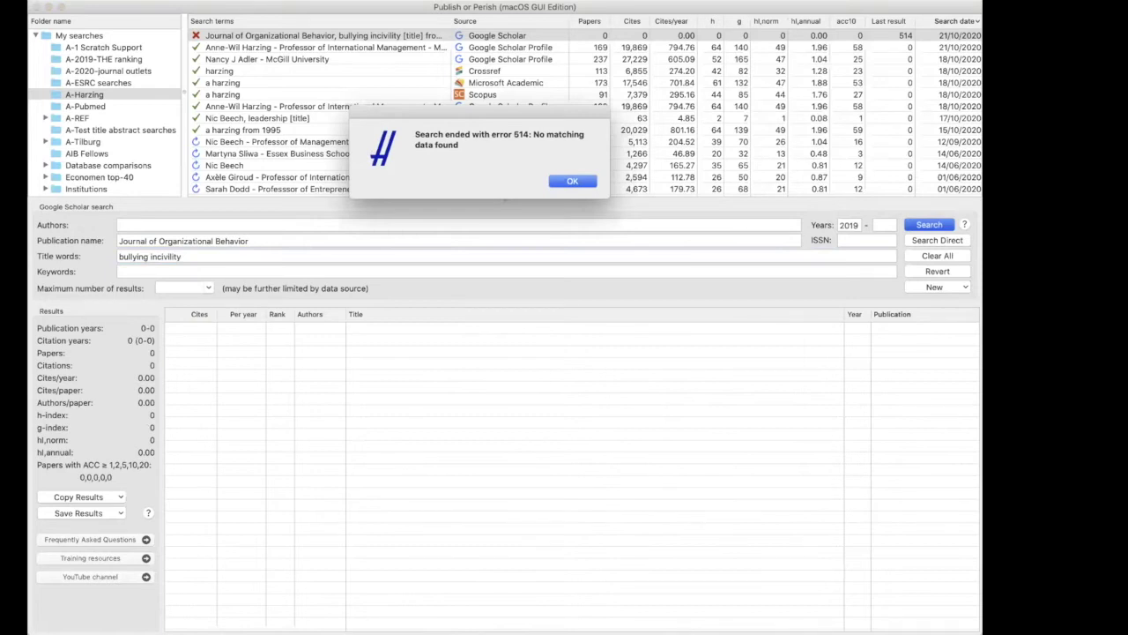
Dismiss the no-data error and rerun the Journal of Organizational Behavior search with title words 'bullying OR incivility'
left_click(572, 181)
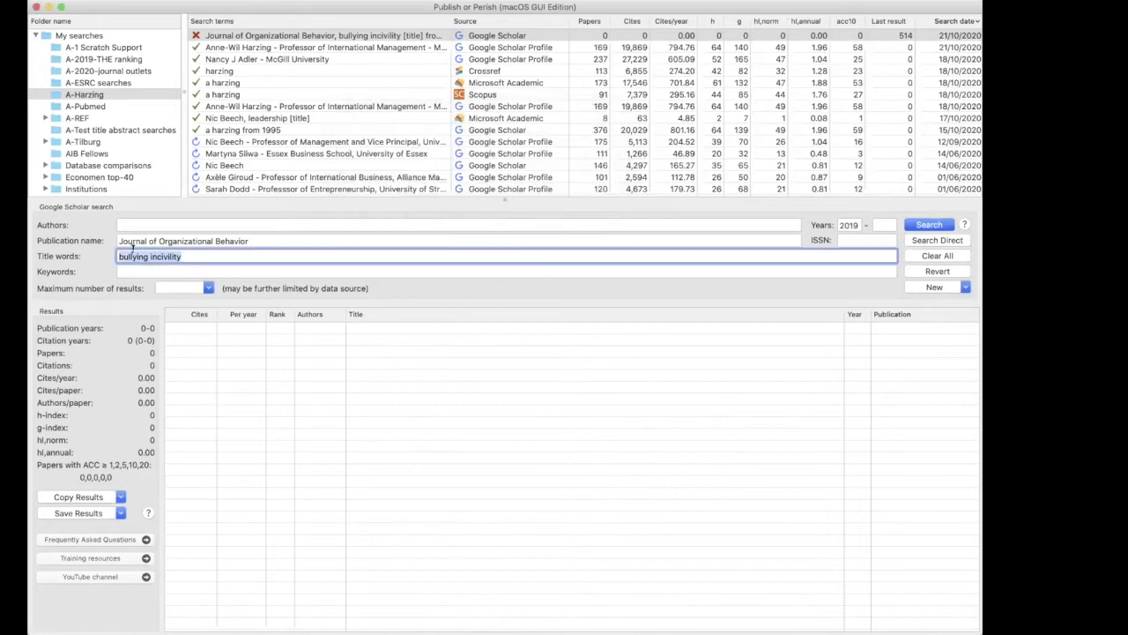
left_click(148, 256)
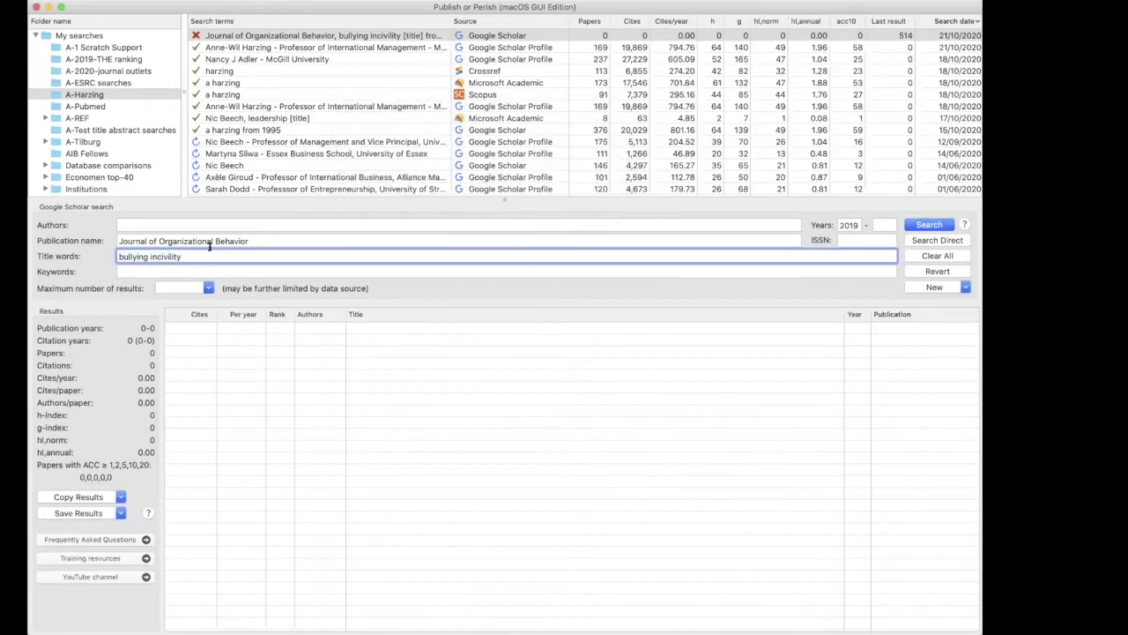
type("OR")
key("Return")
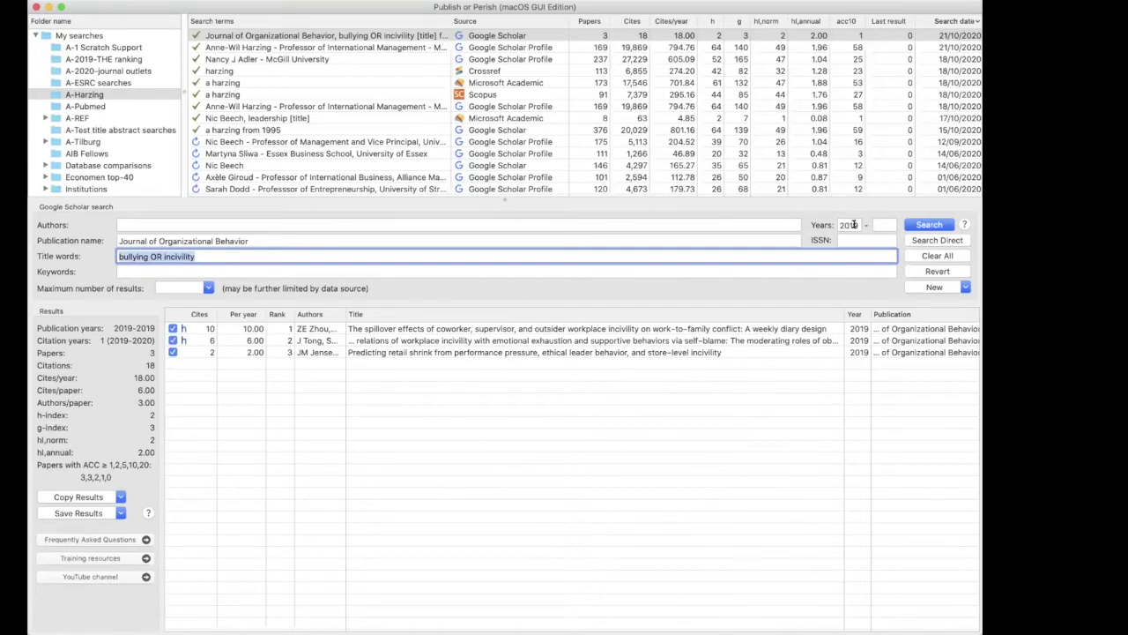
Set the start year to 2000 and rerun the search
double_click(853, 225)
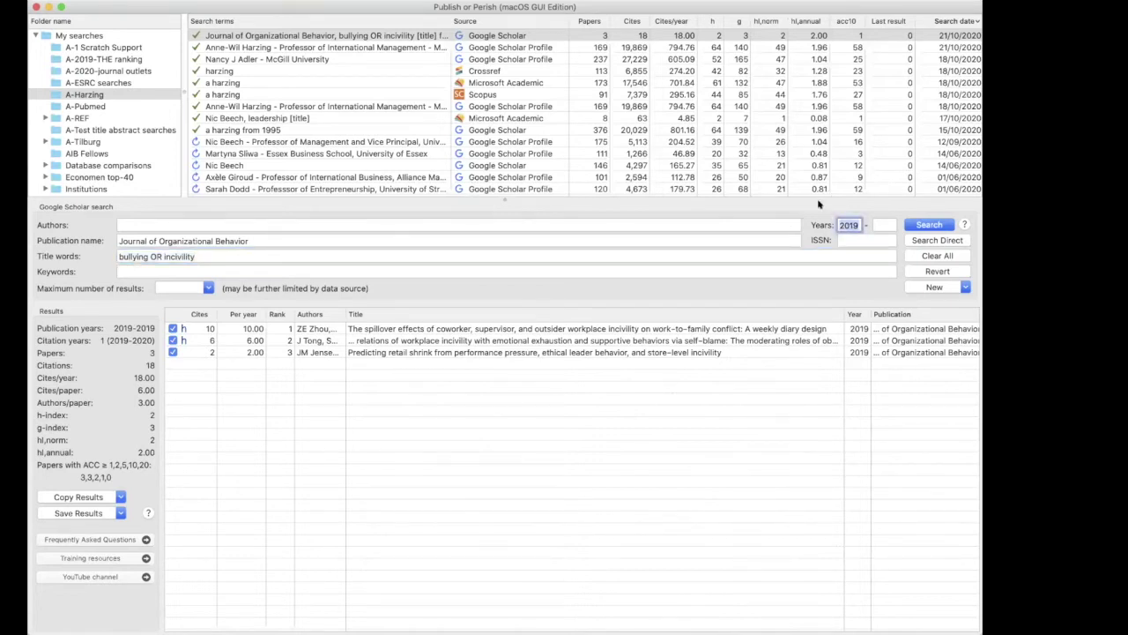
type("2000")
key("Return")
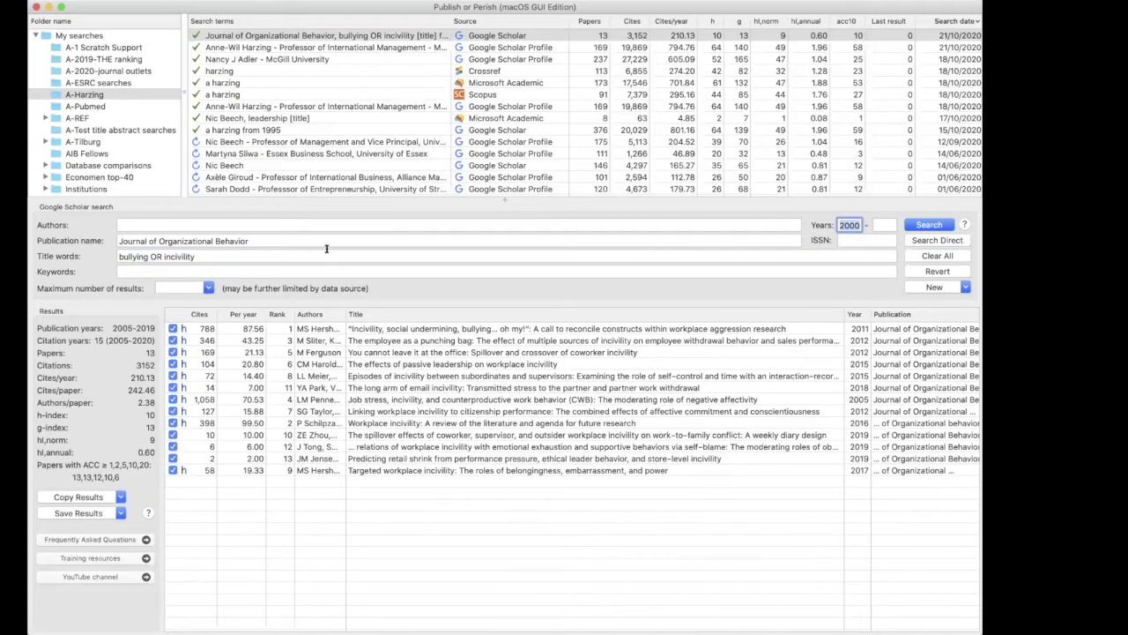
Change the publication name to "Journal of Organizational Behavior" OR "Human Resource Management" and search
left_click(280, 236)
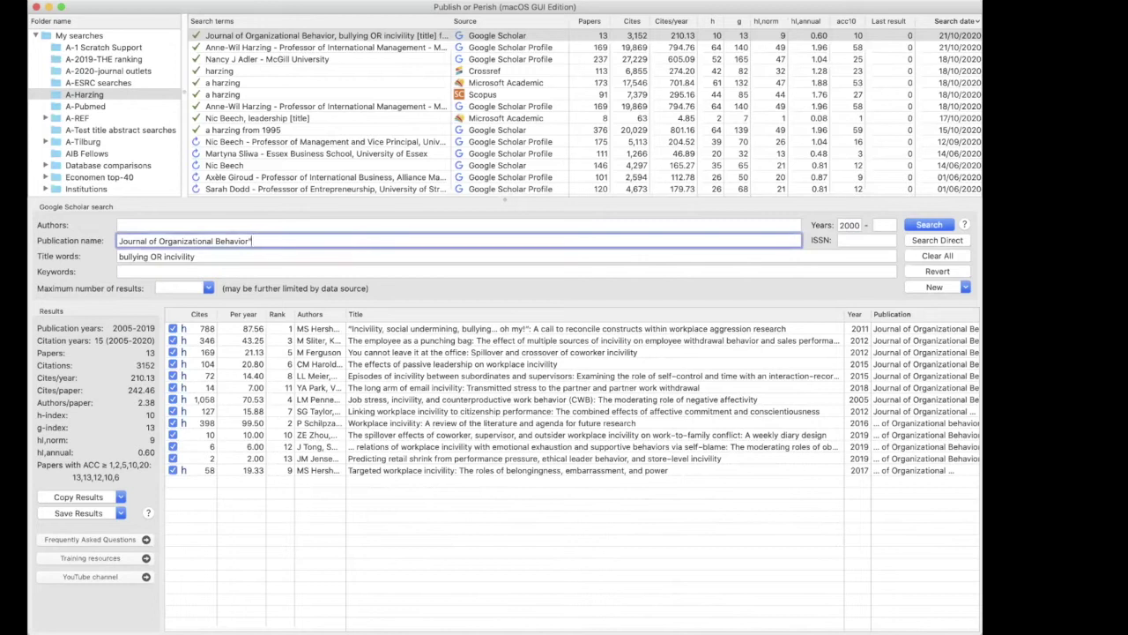
type("\"")
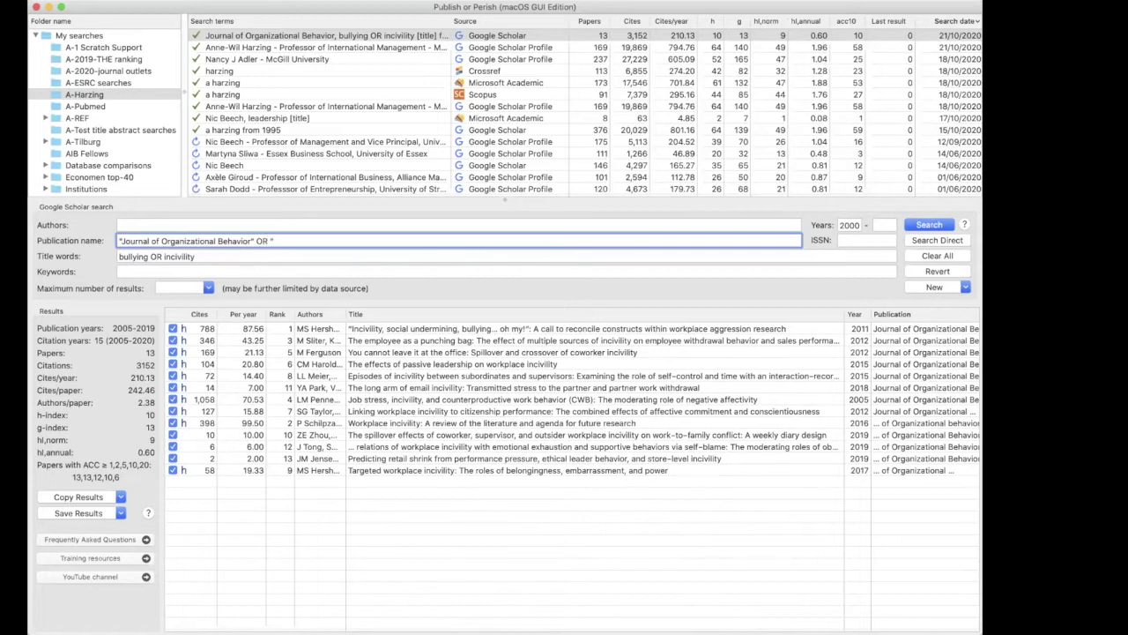
type("Human Resource Managemen")
key("BackSpace")
key("BackSpace")
key("BackSpace")
key("BackSpace")
key("BackSpace")
type("gement\"")
key("Return")
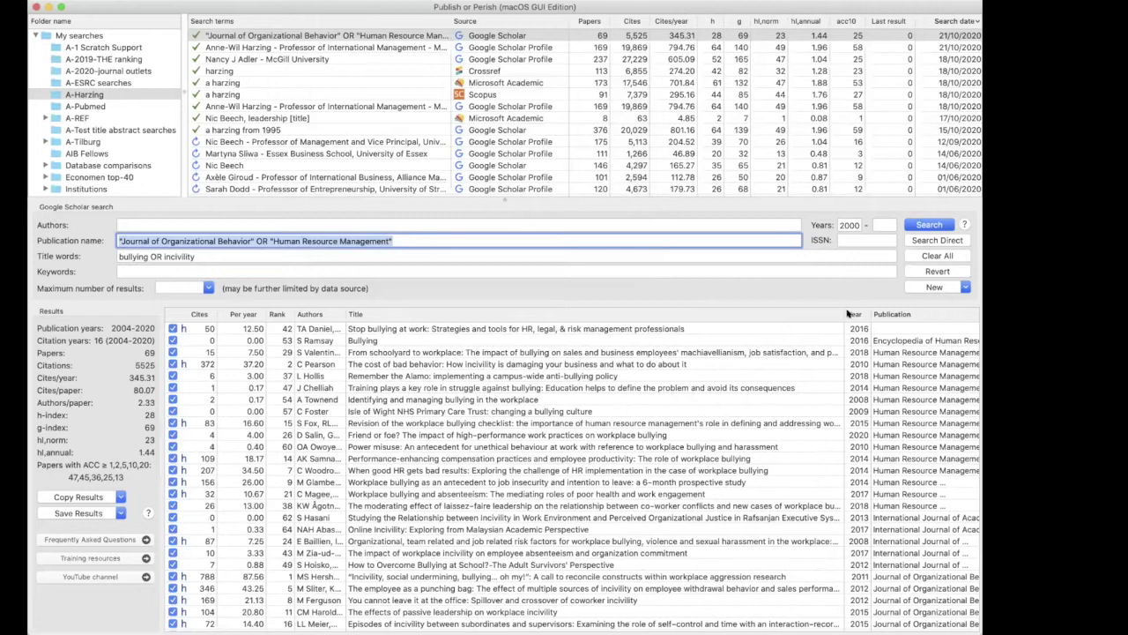
Widen the Publication column to show full journal names, then select the Performance-enhancing compensation practices result
left_click_drag(842, 314, 712, 317)
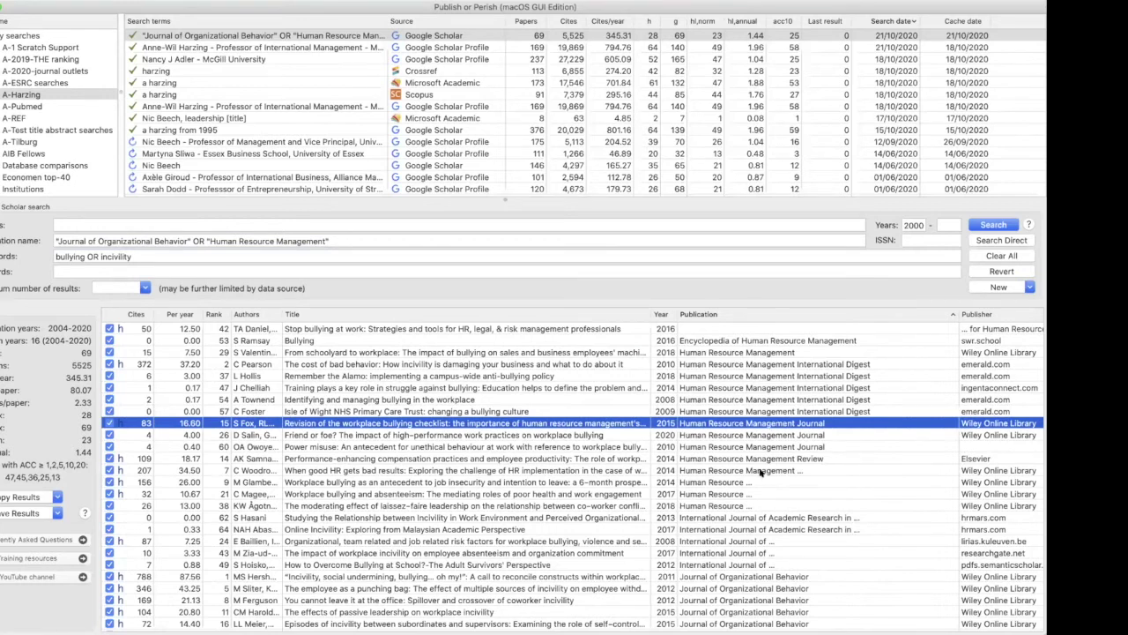
left_click(765, 460)
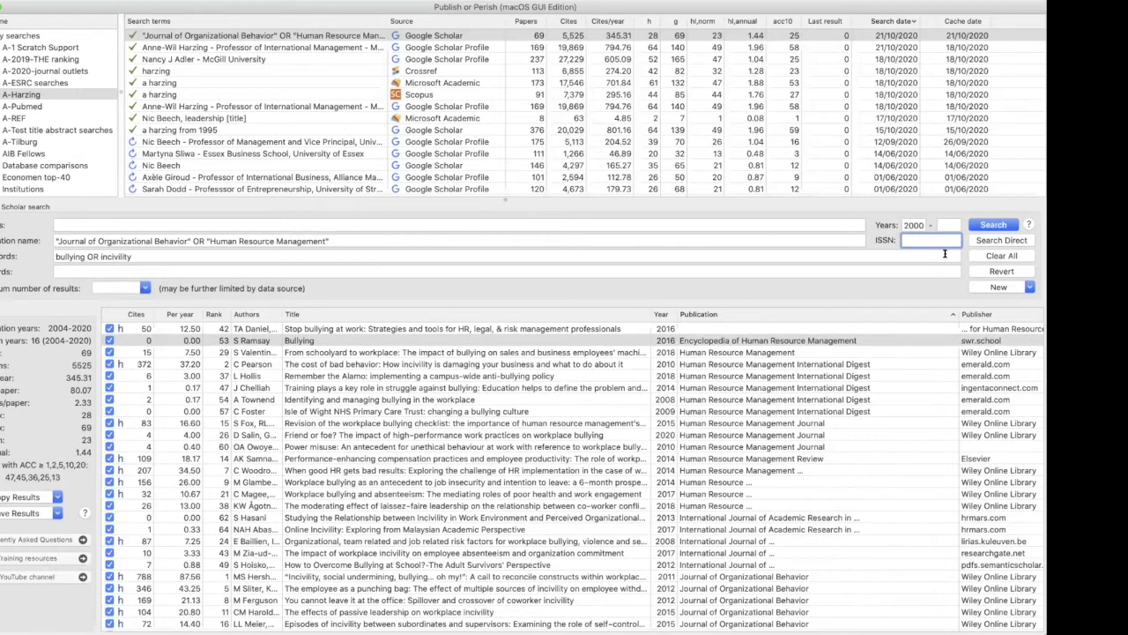
Browse the 69 two-journal results, then display the data-source options for a new search
left_click(803, 425)
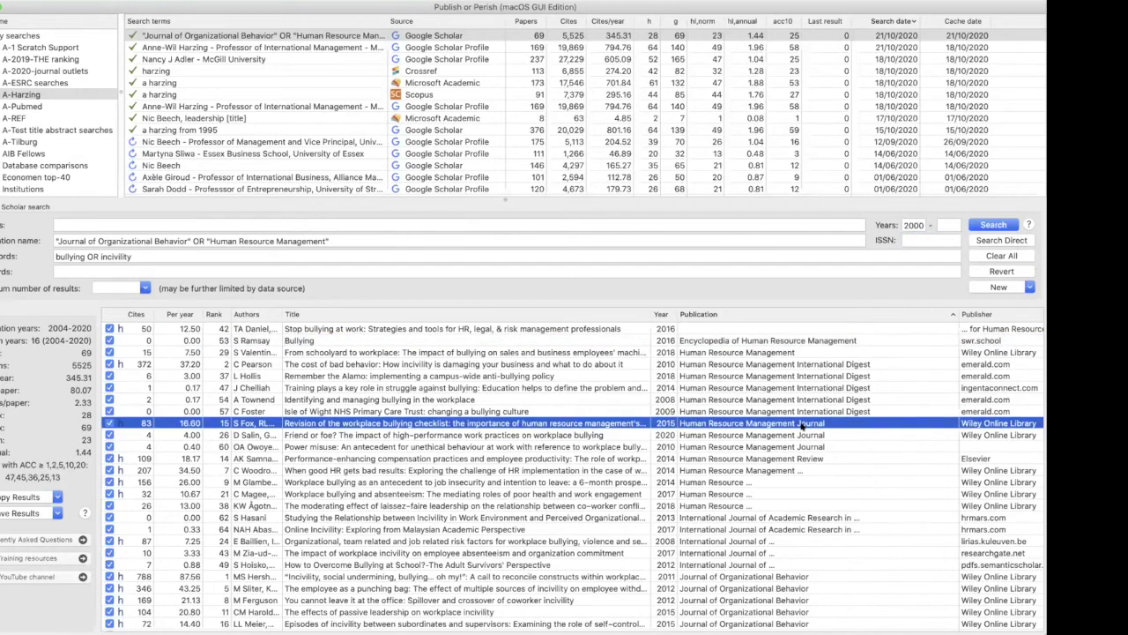
scroll(804, 425, "down", 10)
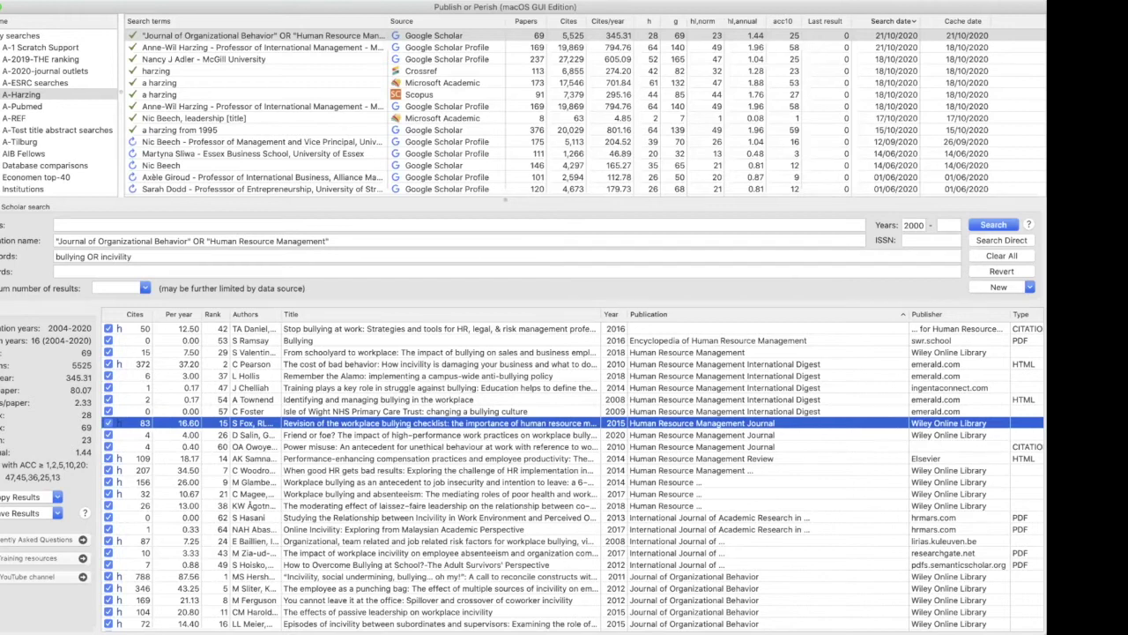
left_click(1028, 287)
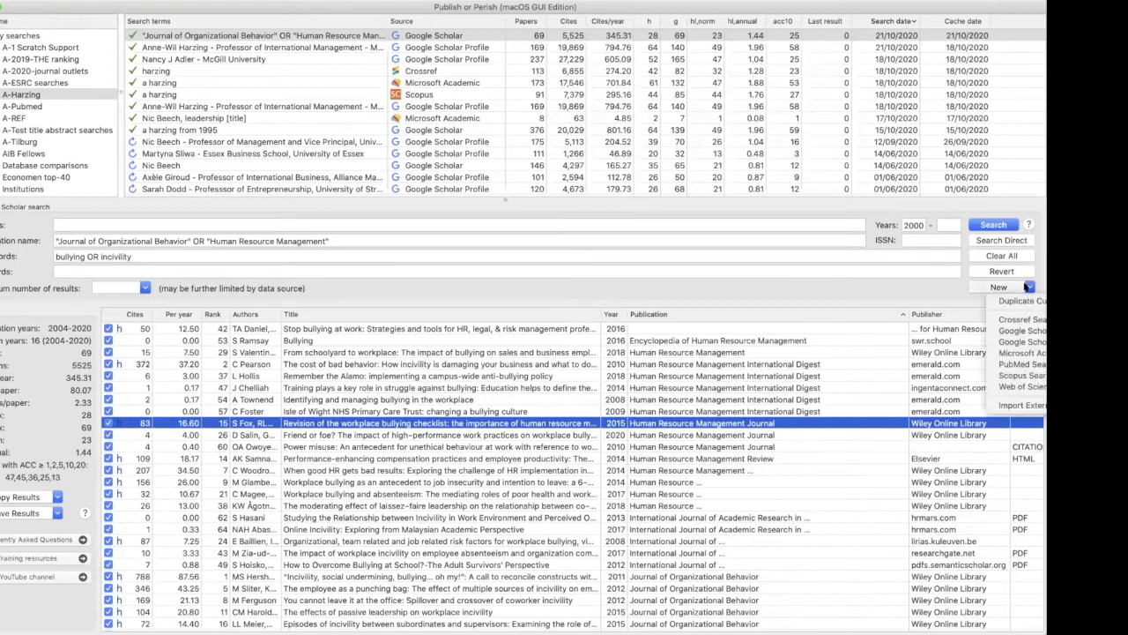
Run the same two-journal bullying OR incivility query from 2000 in Microsoft Academic
left_click(1023, 352)
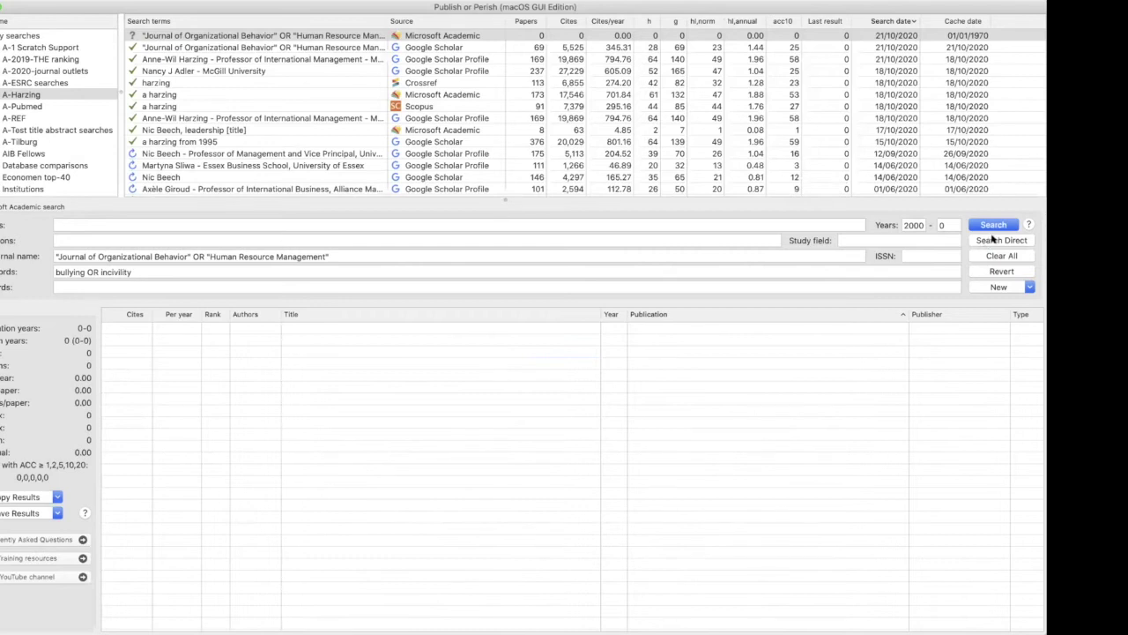
left_click(994, 240)
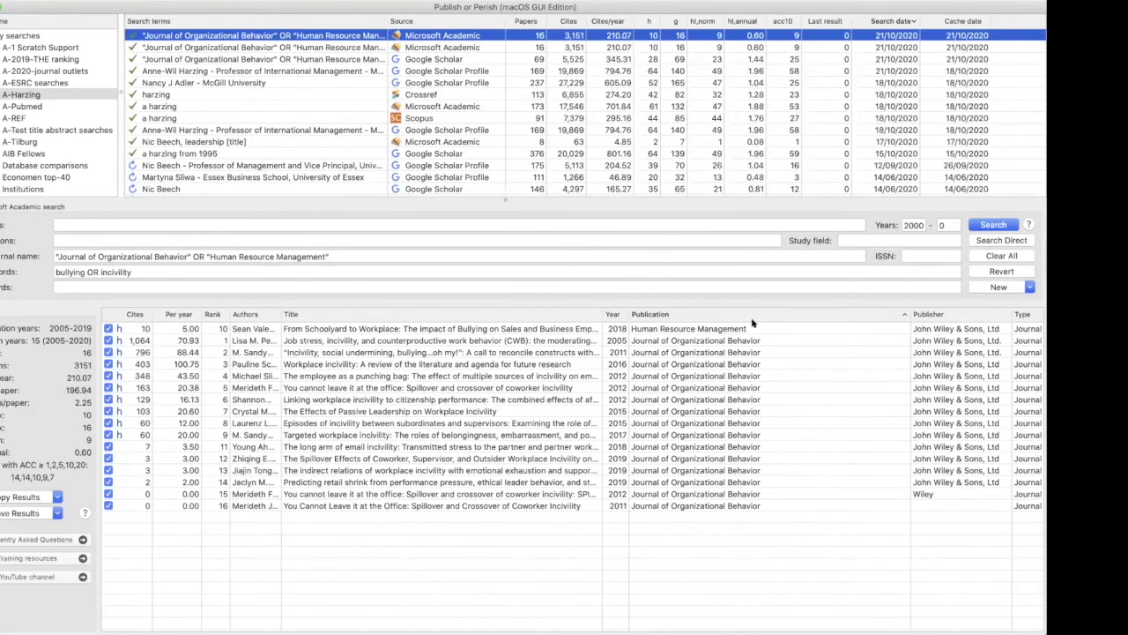
Narrow the Publication and Title columns and widen Authors so full author names show
left_click_drag(910, 315, 798, 317)
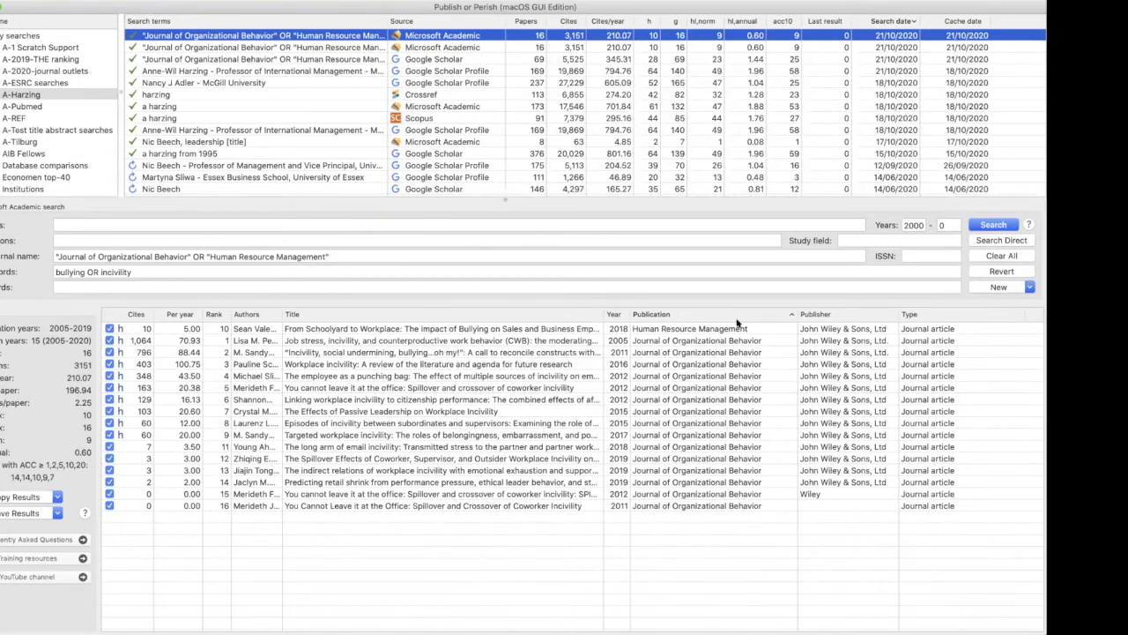
left_click(680, 342)
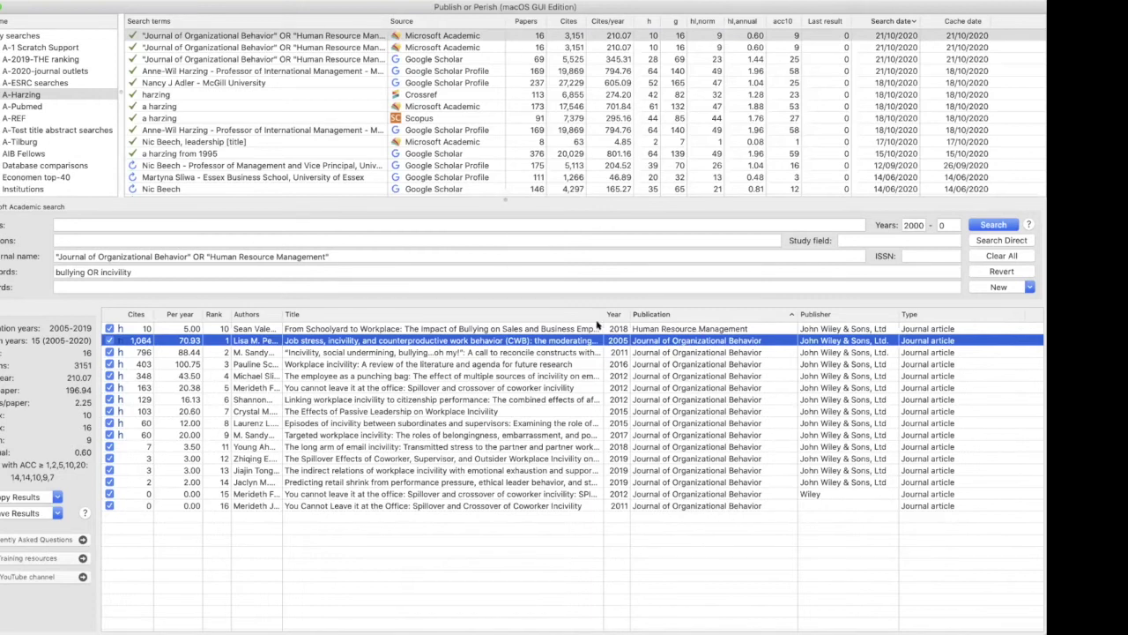
left_click_drag(599, 308, 485, 328)
left_click_drag(279, 312, 415, 335)
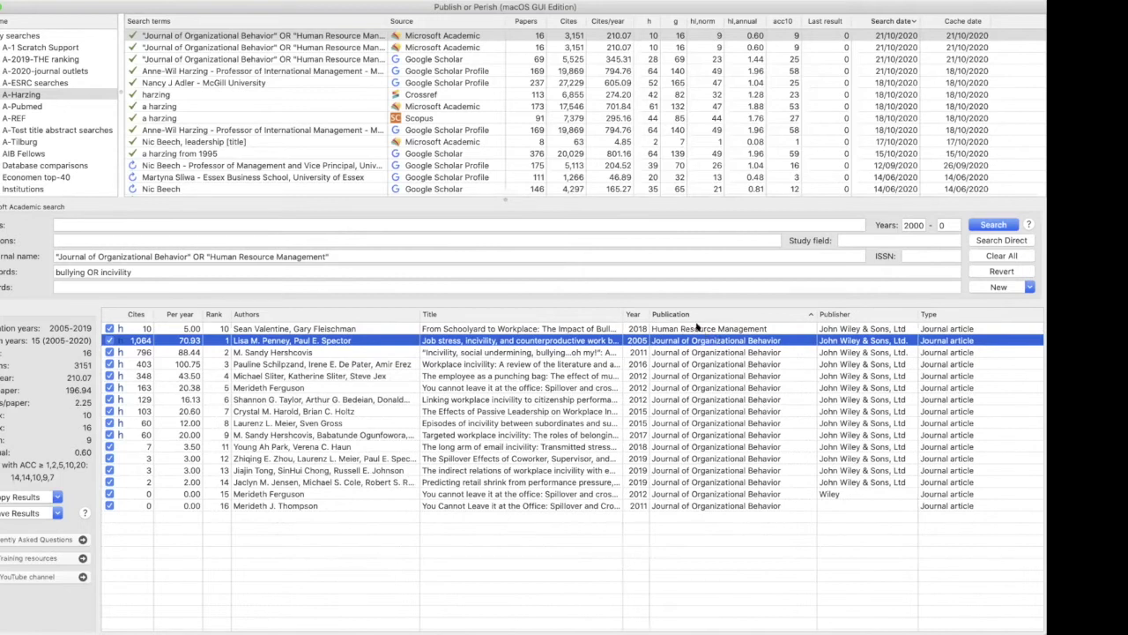
left_click(698, 328)
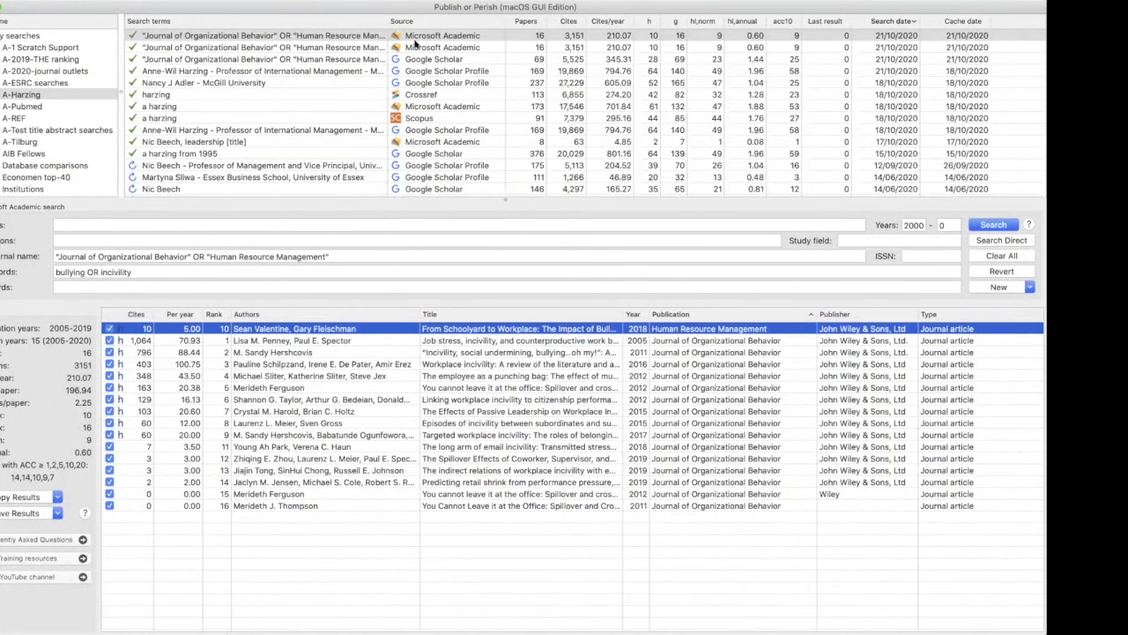
Switch from the Microsoft Academic search back to the 69-result Google Scholar search
left_click(416, 39)
left_click(419, 58)
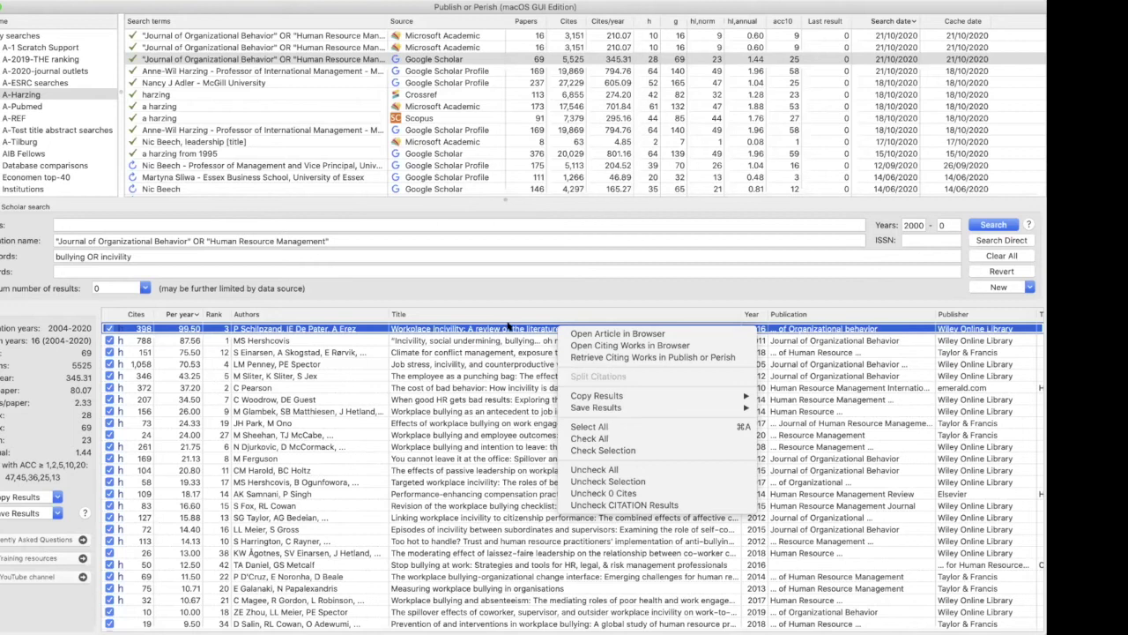
mouse_move(586, 392)
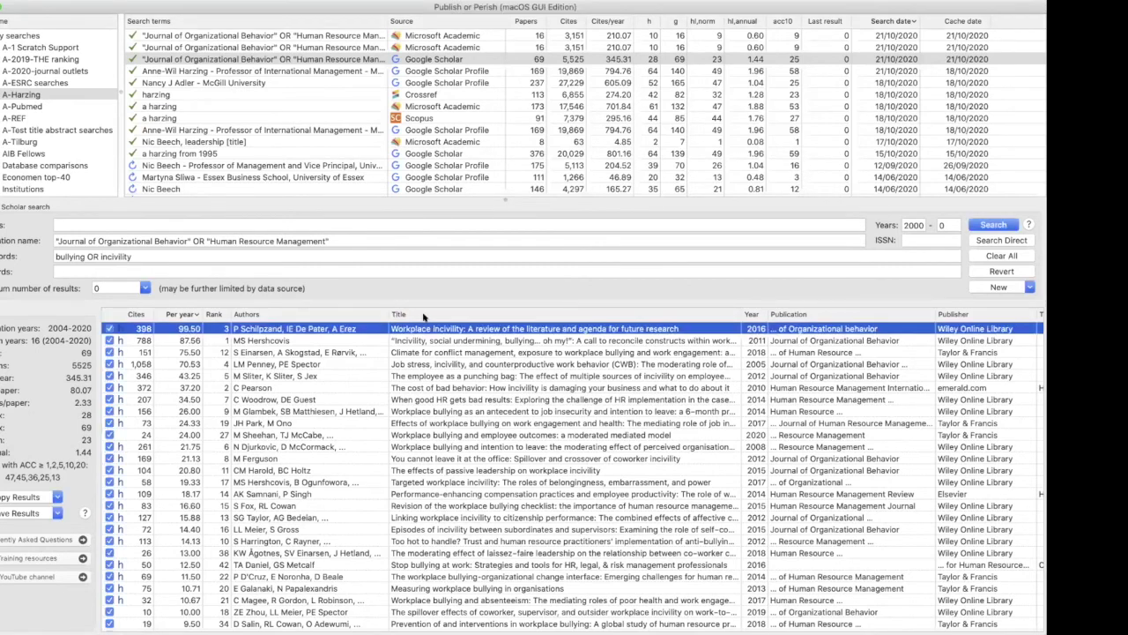
right_click(424, 325)
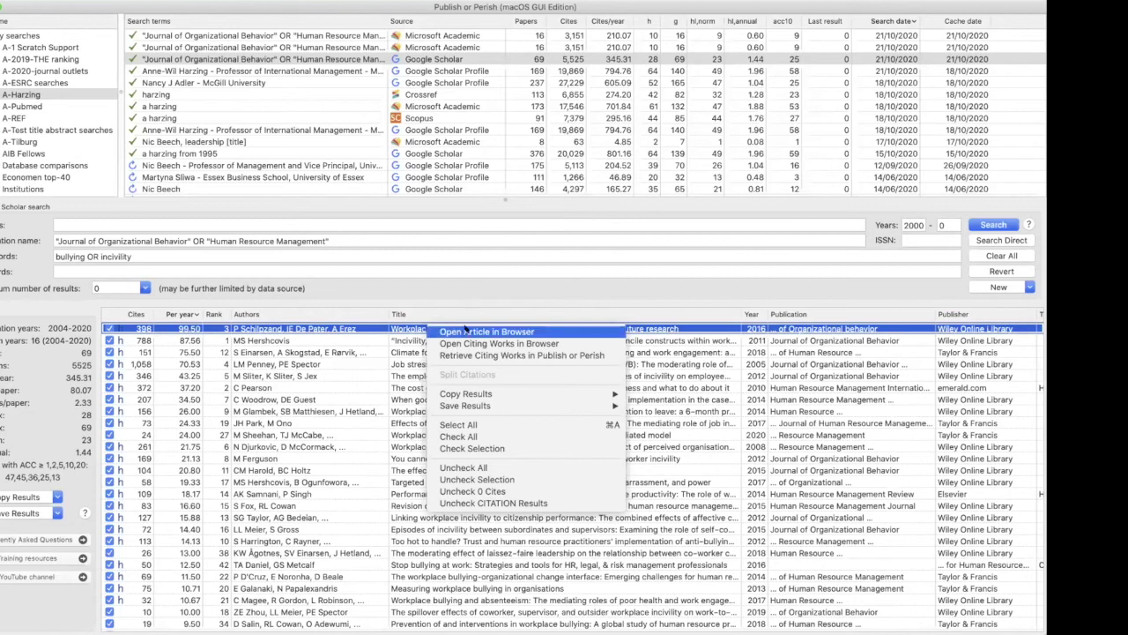